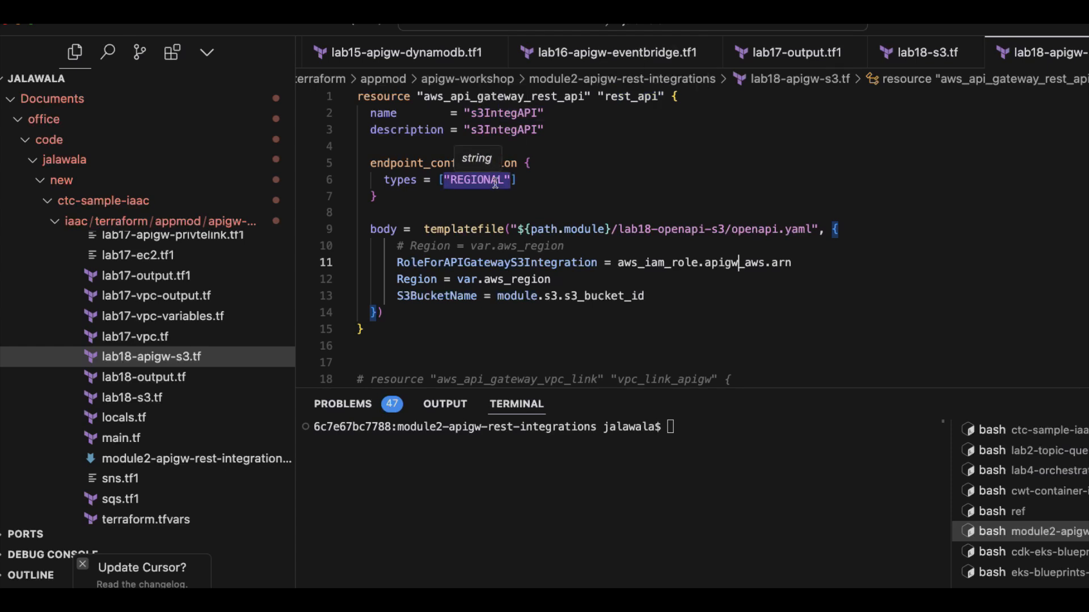
# - Open openapi.yaml from the lab18-openapi-s3 folder and go to the beginning of the file
pyautogui.click(469, 181)
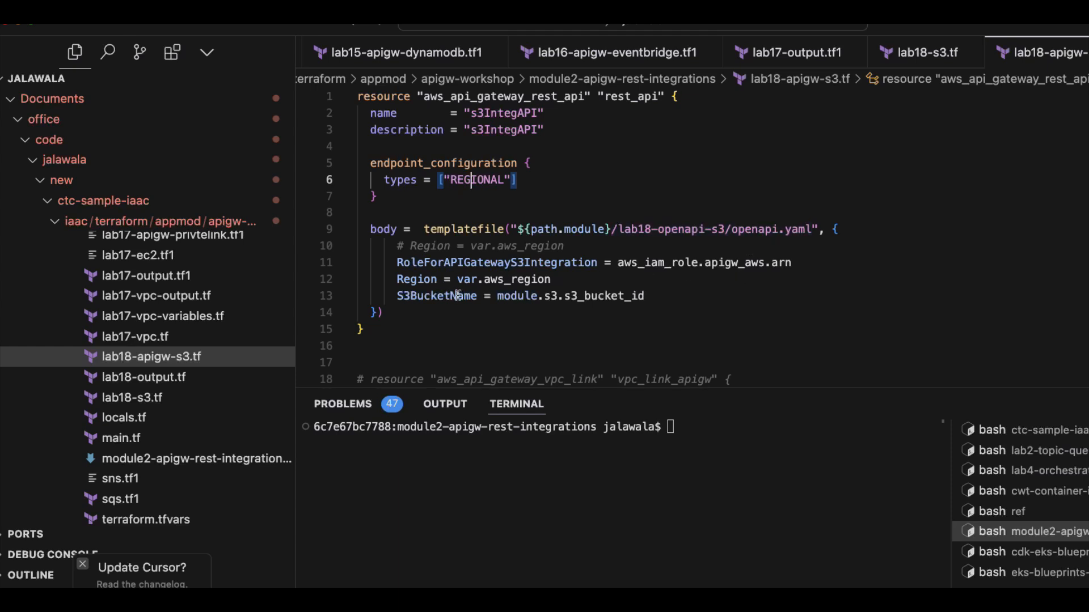
pyautogui.scroll(10, 185, 360)
pyautogui.scroll(10, 184, 360)
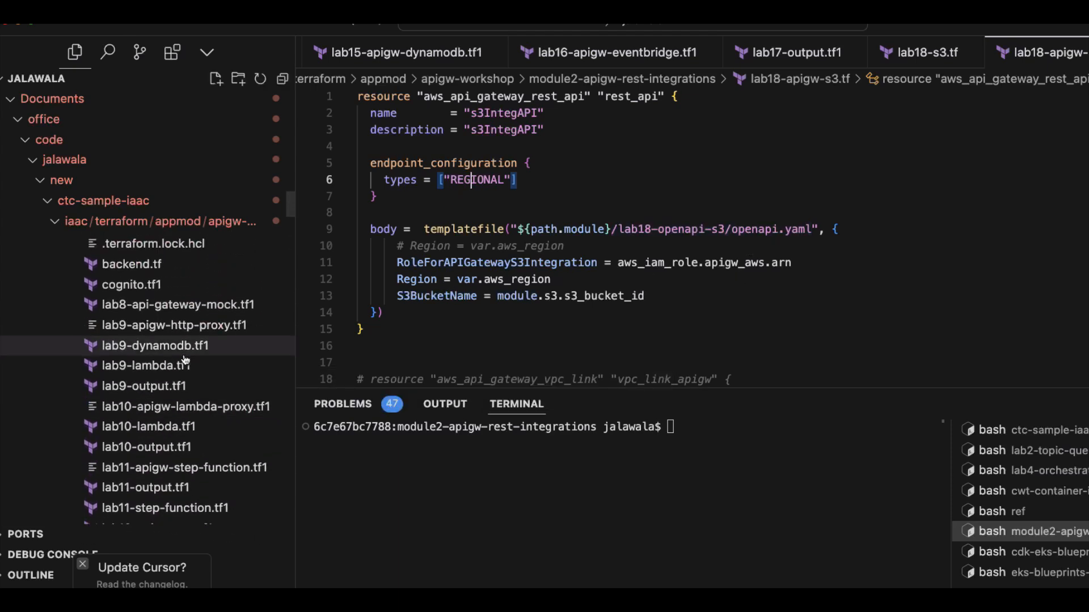
pyautogui.click(168, 370)
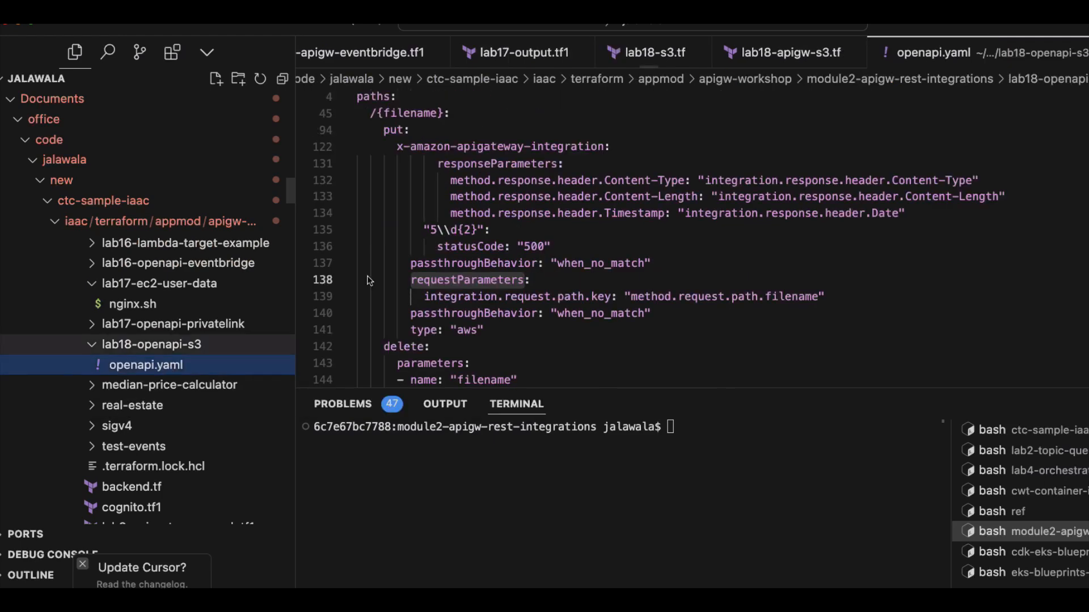
pyautogui.scroll(15, 673, 162)
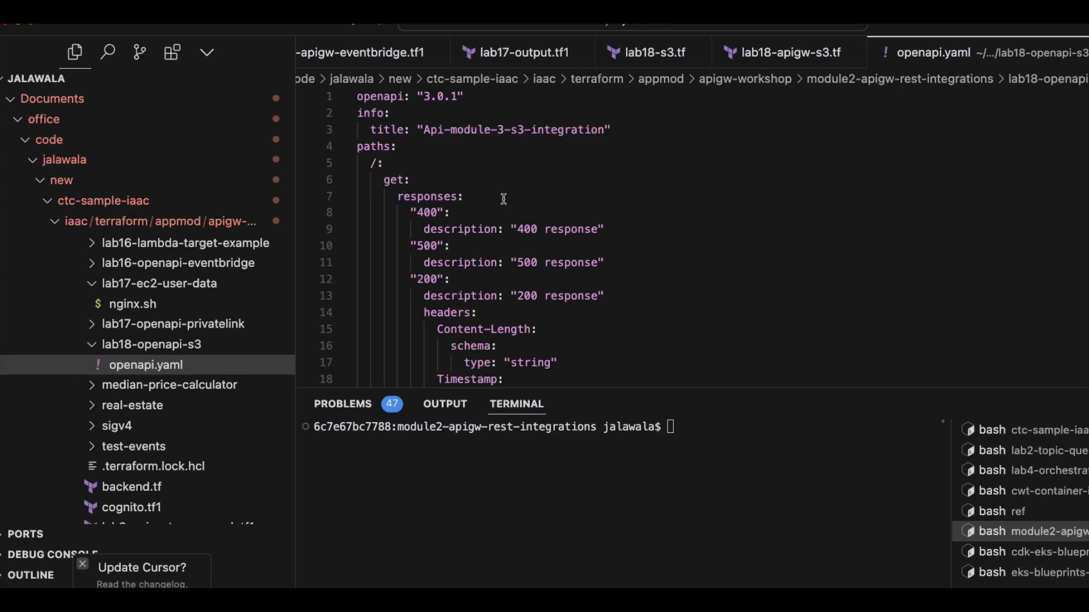
# - Review the root path's GET method in openapi.yaml, including its S3 integration credentials, URI and response mappings
pyautogui.scroll(-7, 503, 199)
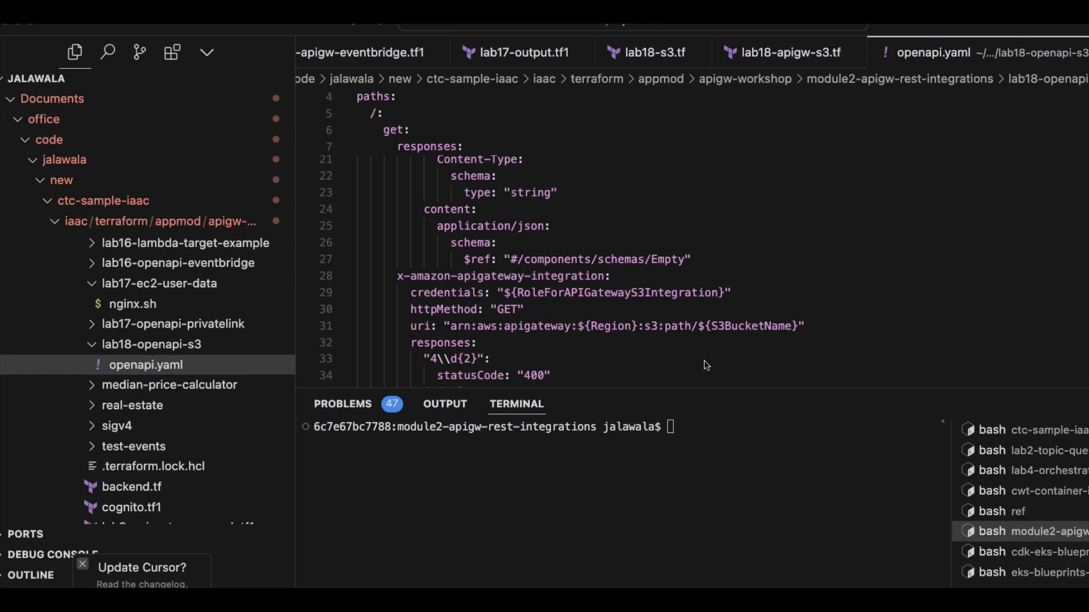
pyautogui.scroll(-2, 634, 320)
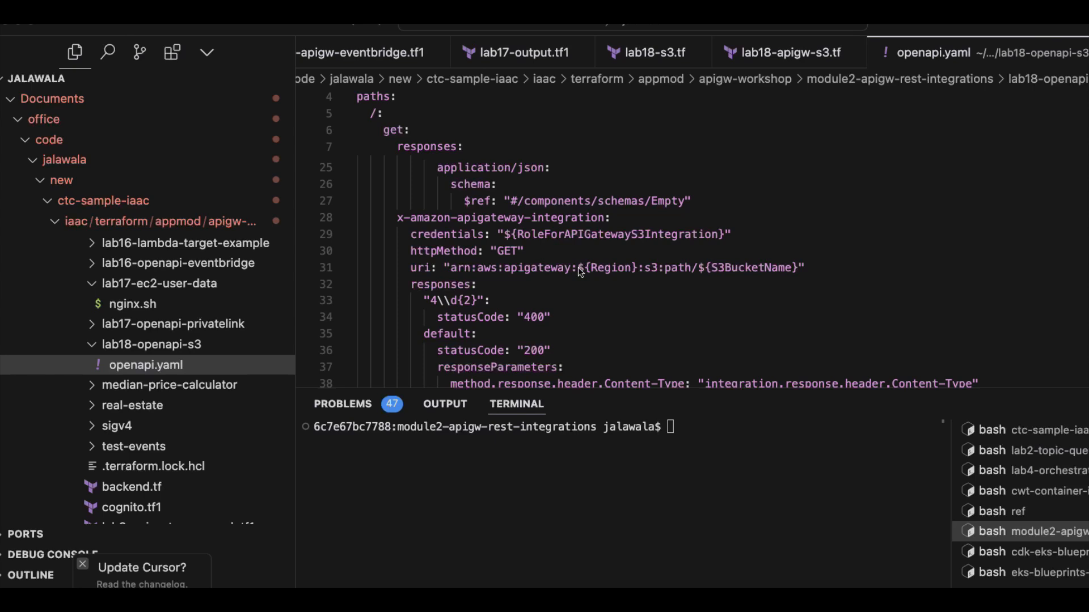
pyautogui.scroll(-1, 573, 267)
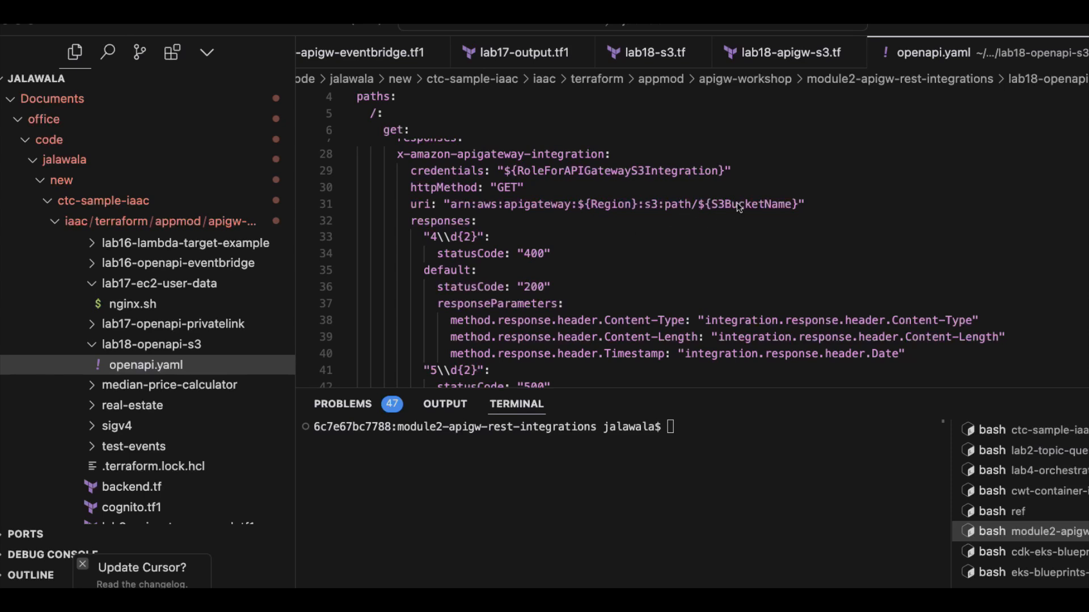
pyautogui.scroll(-1, 737, 202)
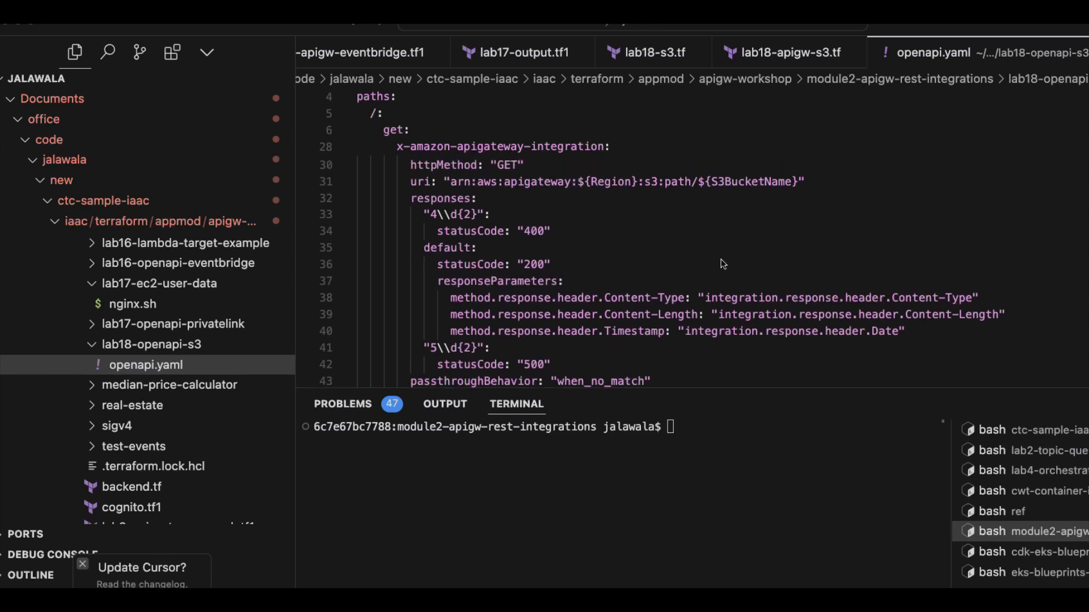
pyautogui.scroll(-5, 720, 267)
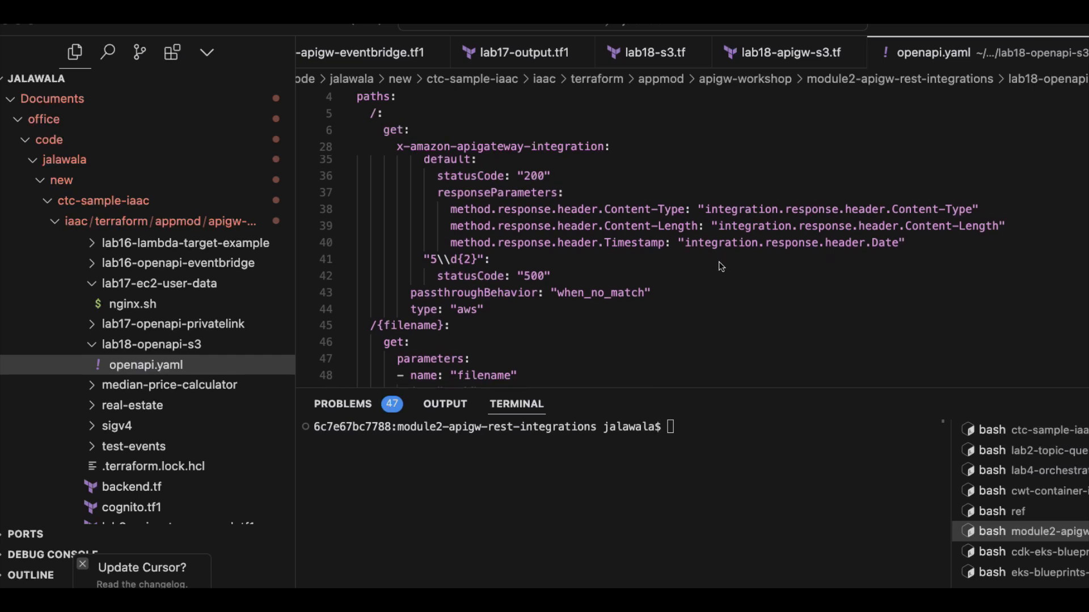
pyautogui.scroll(-1, 720, 267)
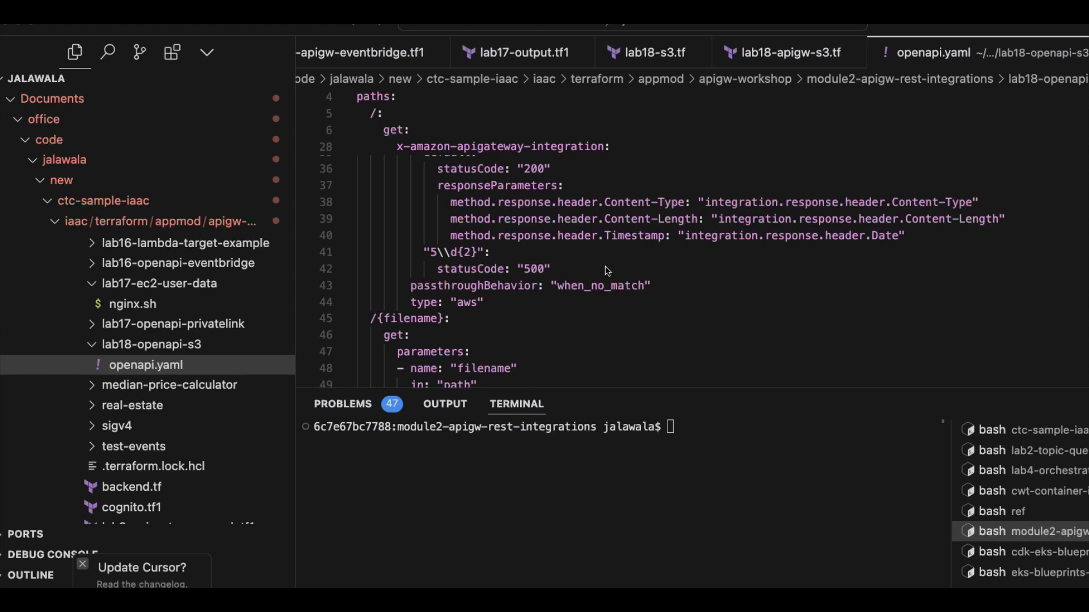
pyautogui.scroll(-2, 607, 270)
pyautogui.scroll(1, 608, 270)
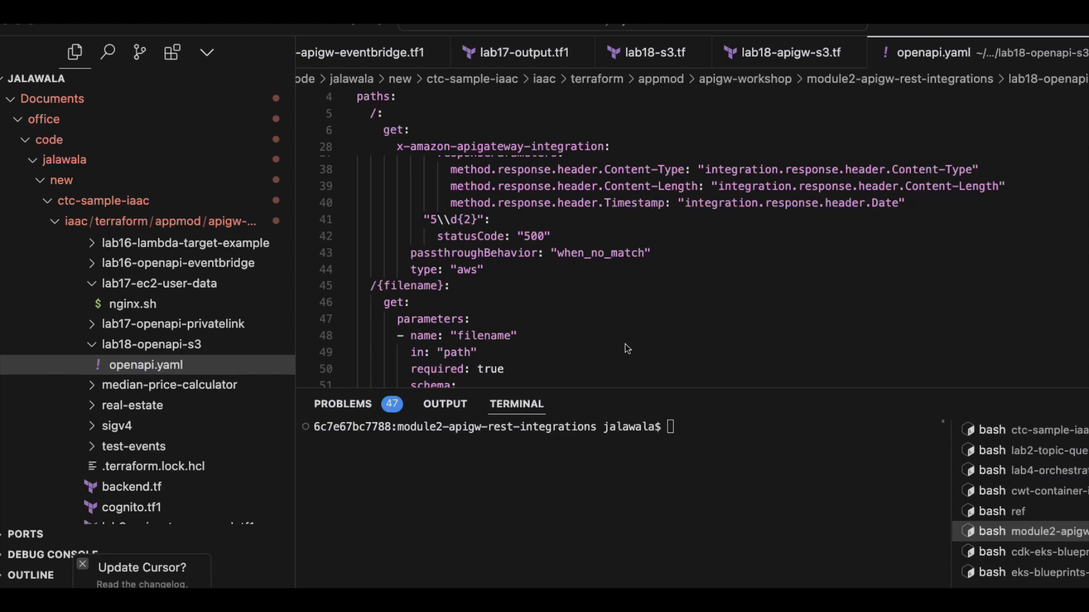
# - Review the GET method of the /{filename} path, including its path parameter, S3 object URI and request parameter mapping
pyautogui.scroll(-2, 626, 348)
pyautogui.scroll(-1, 626, 348)
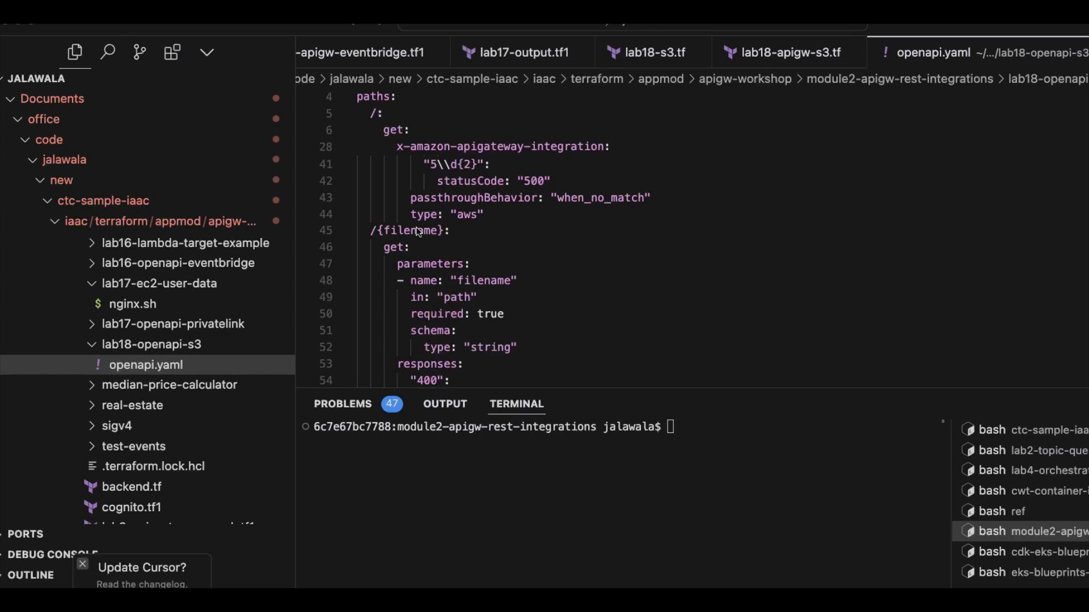
pyautogui.scroll(-1, 418, 231)
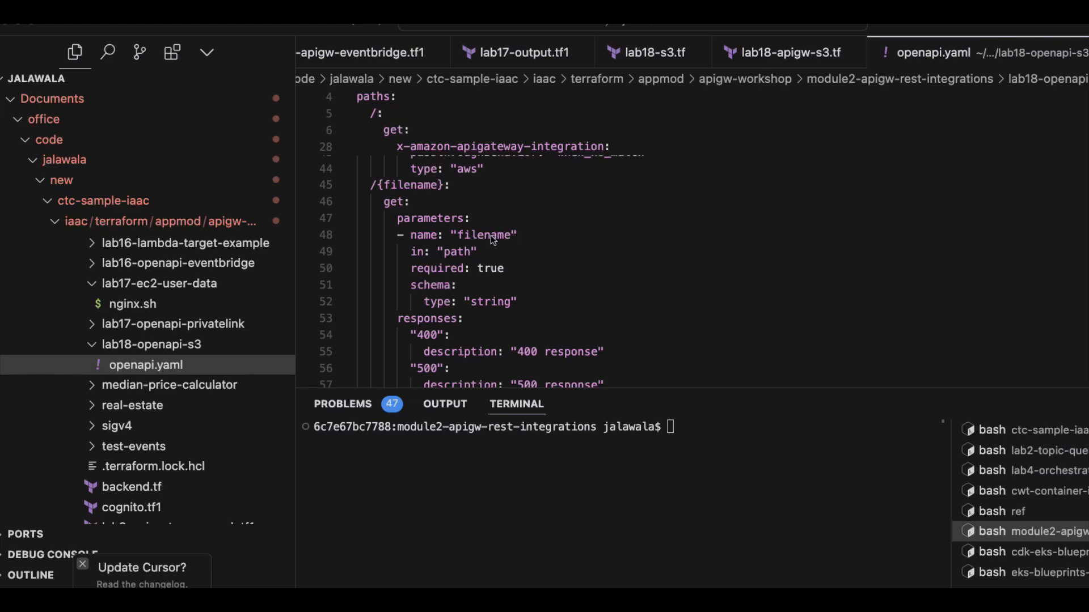
pyautogui.scroll(-2, 491, 235)
pyautogui.scroll(-1, 491, 235)
pyautogui.scroll(-5, 491, 235)
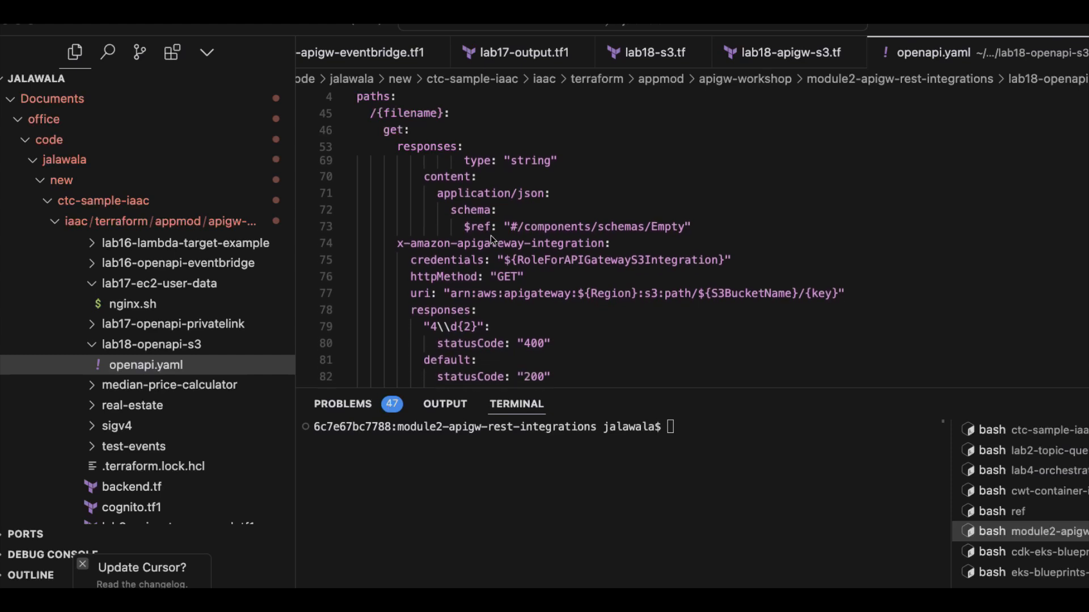
pyautogui.scroll(-2, 544, 272)
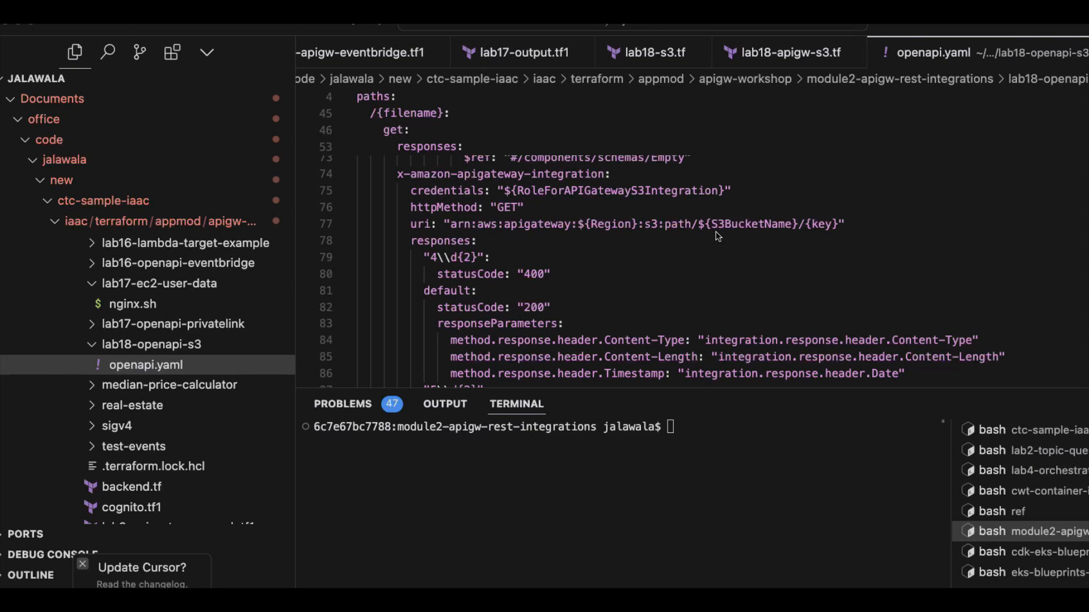
pyautogui.scroll(-1, 718, 236)
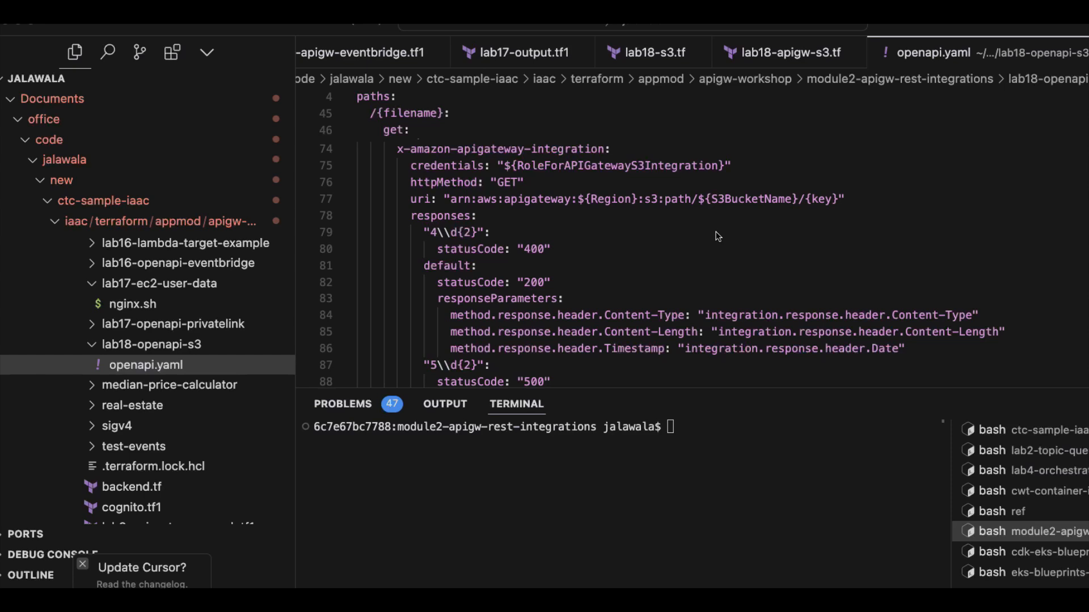
pyautogui.scroll(-2, 717, 236)
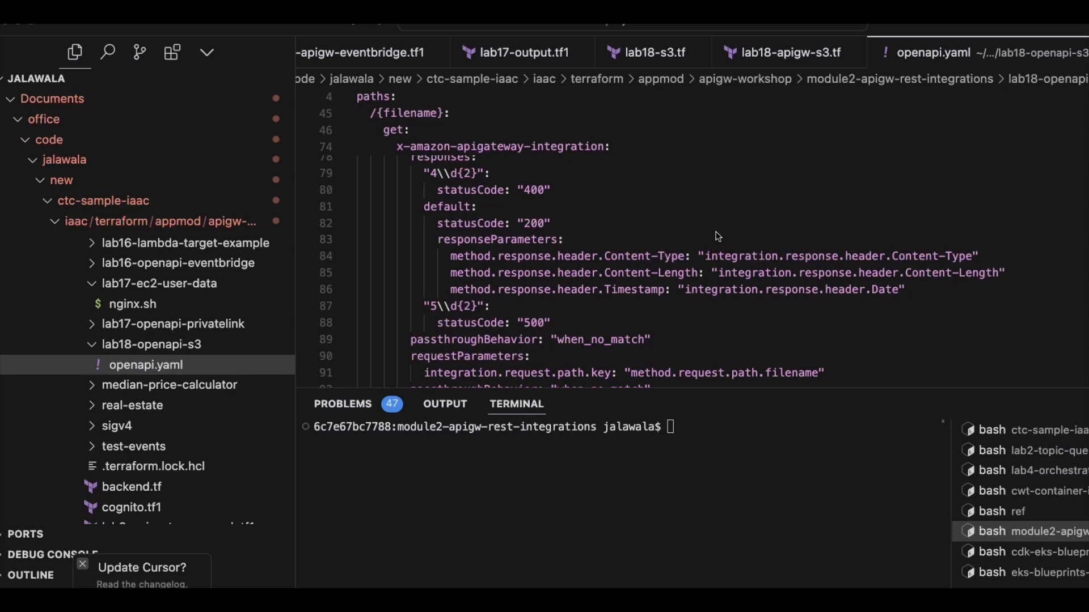
pyautogui.scroll(-2, 717, 237)
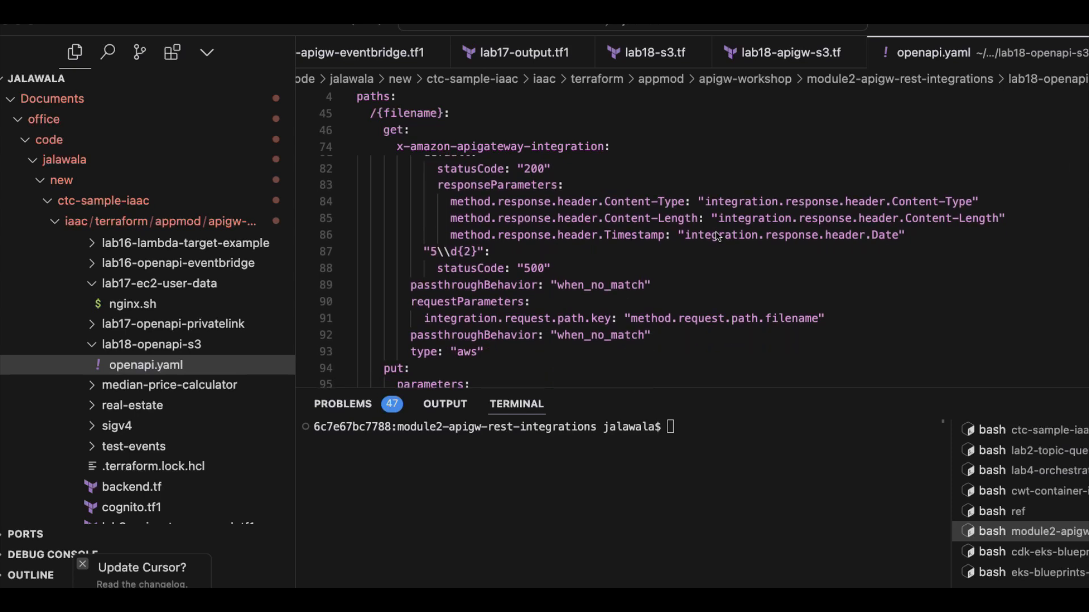
pyautogui.scroll(-2, 717, 236)
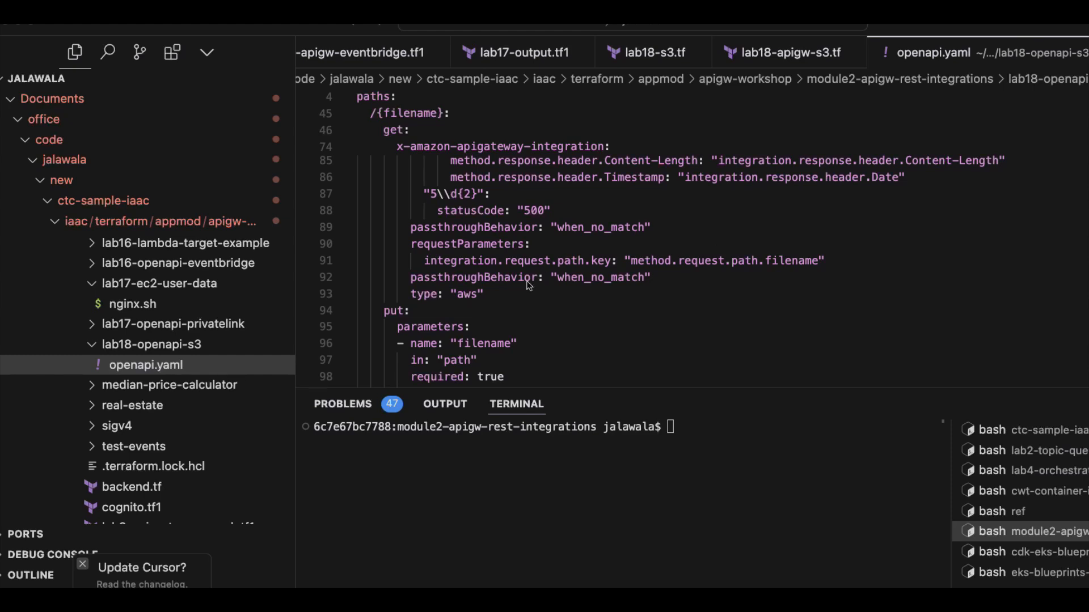
# - Review the PUT method of the /{filename} path, including its filename parameter and S3 integration settings
pyautogui.scroll(-3, 528, 285)
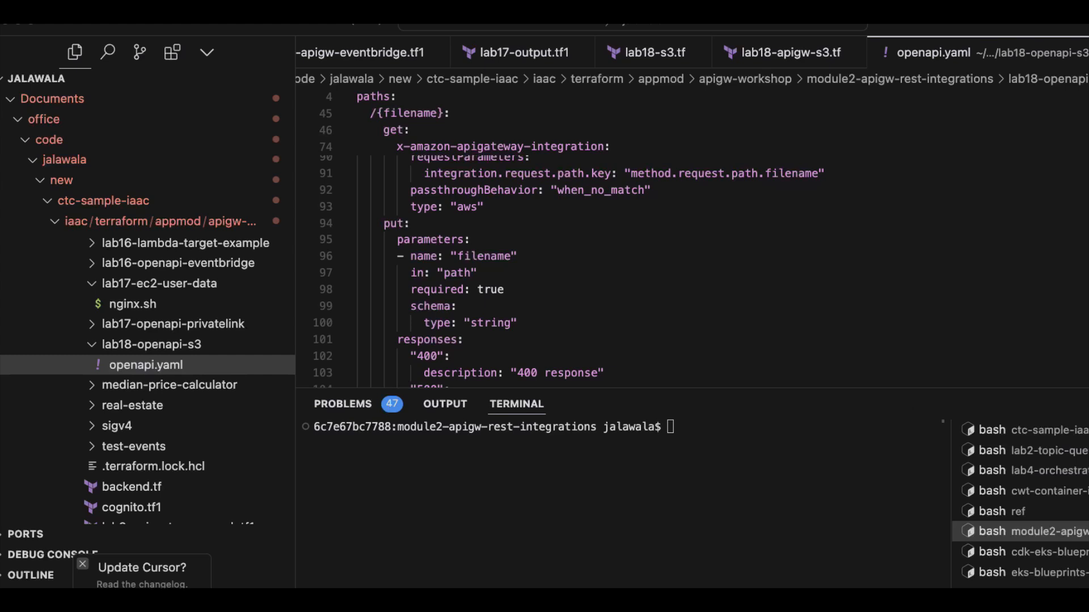
pyautogui.click(665, 327)
pyautogui.scroll(-2, 665, 320)
pyautogui.scroll(-9, 665, 315)
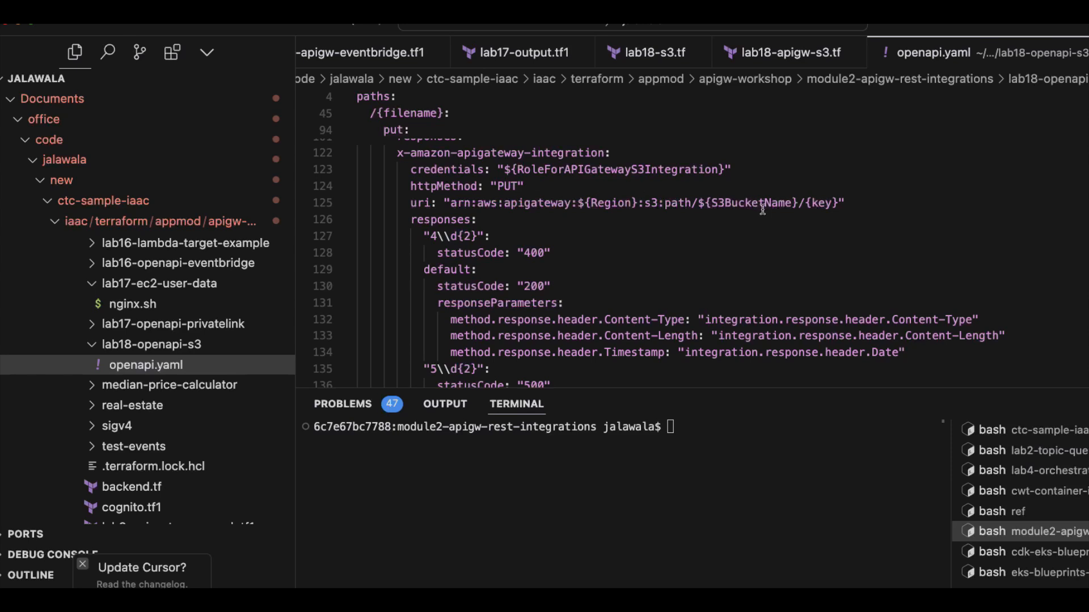
pyautogui.scroll(-2, 763, 209)
pyautogui.scroll(-1, 762, 209)
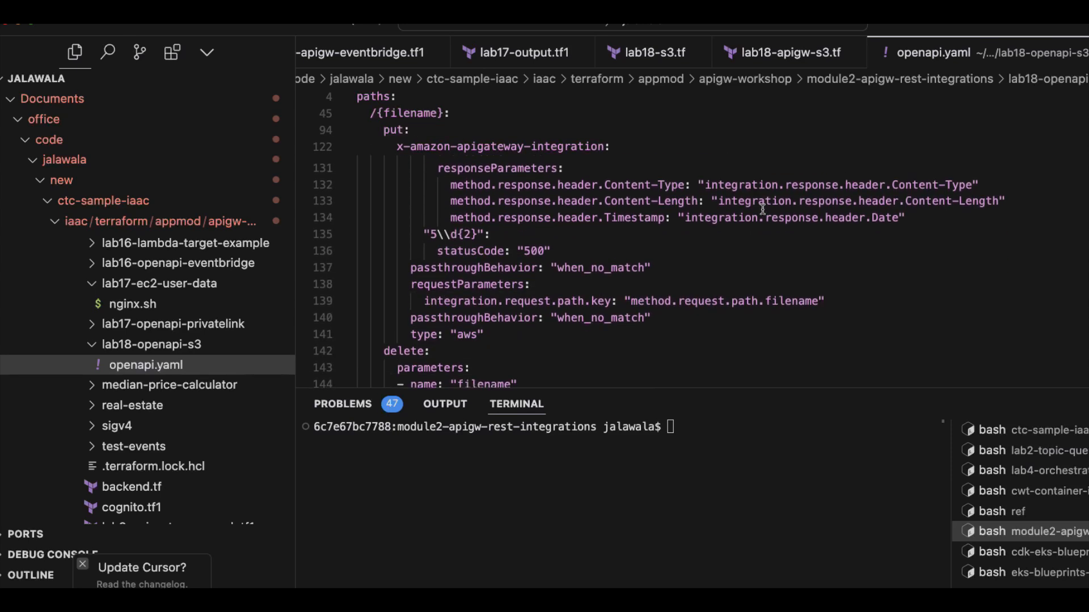
# - Review the DELETE method of the /{filename} path and the closing schema and binary media type definitions
pyautogui.scroll(-3, 763, 210)
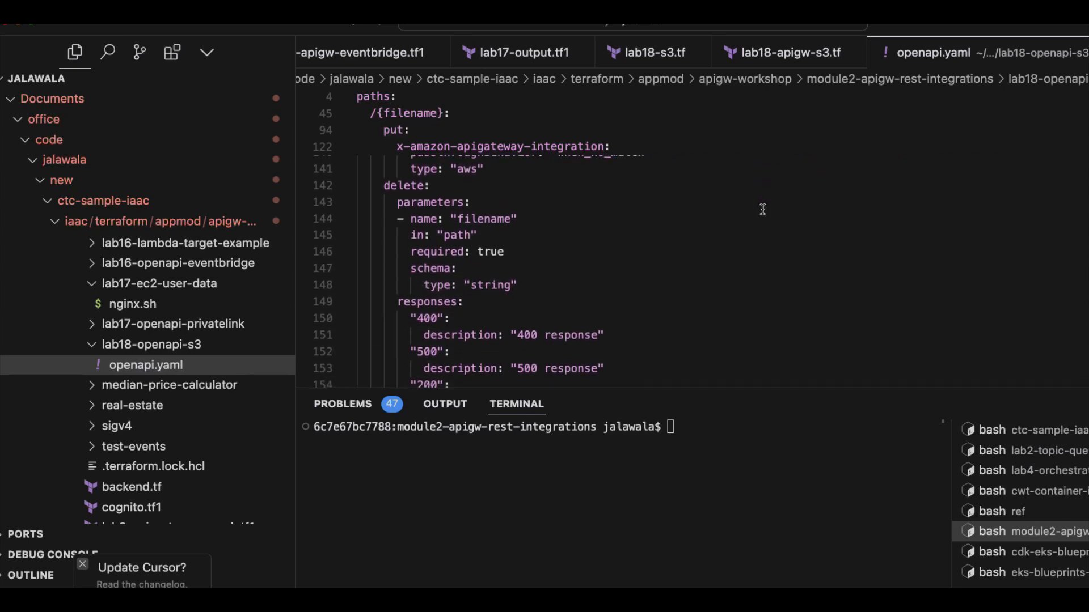
pyautogui.scroll(-1, 762, 210)
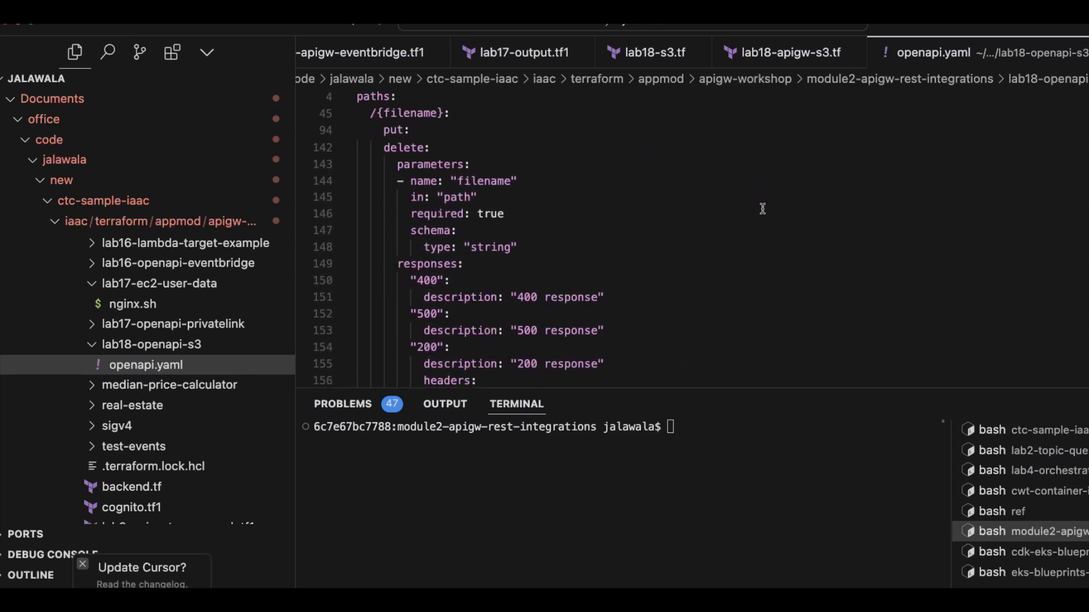
pyautogui.scroll(-5, 763, 210)
pyautogui.scroll(-5, 762, 209)
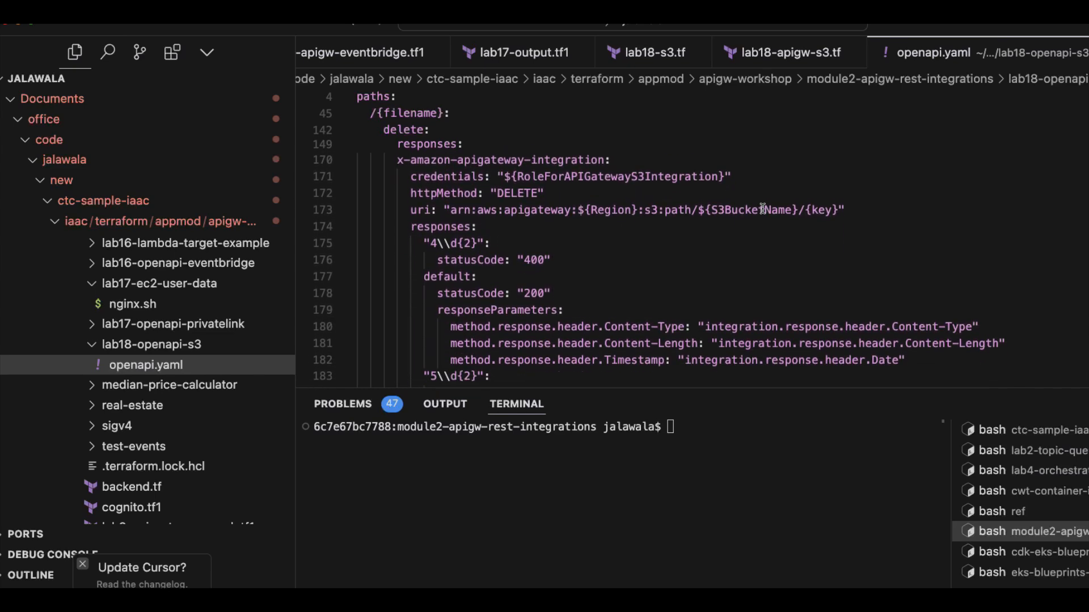
pyautogui.scroll(-1, 763, 209)
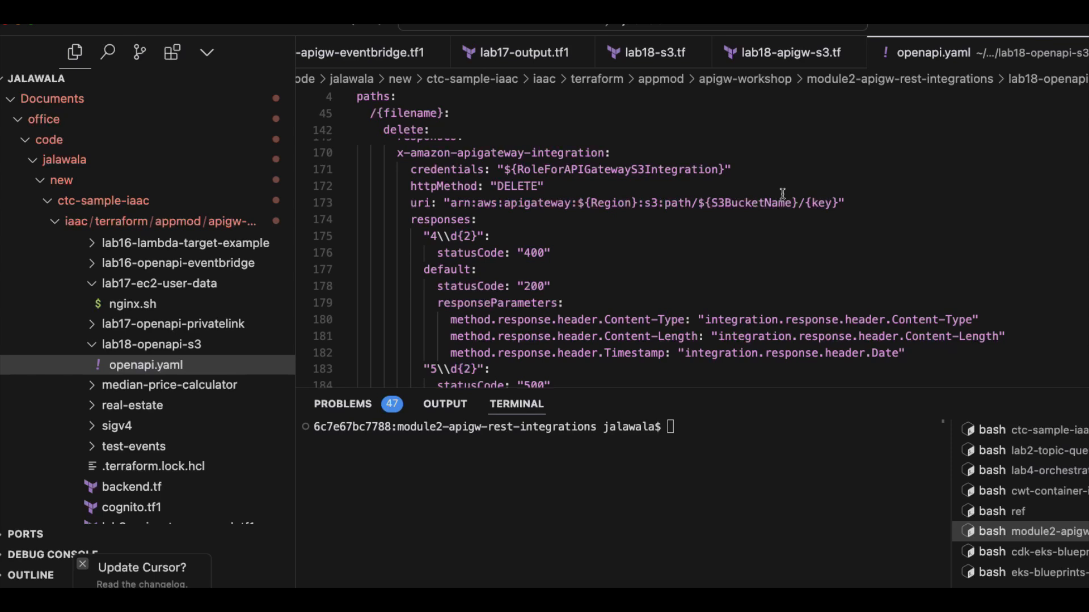
pyautogui.scroll(-5, 783, 194)
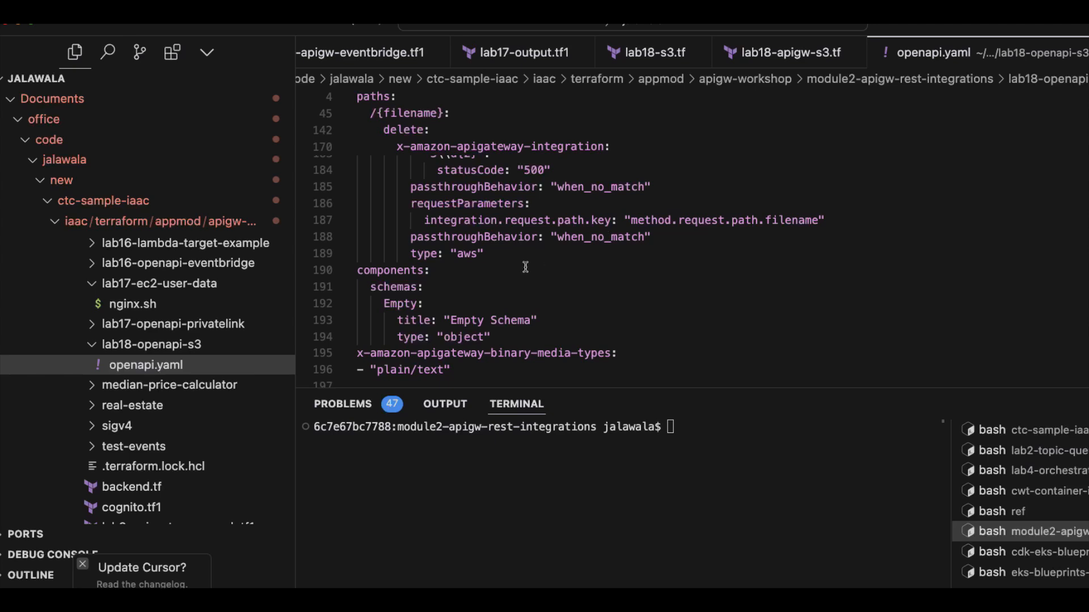
pyautogui.scroll(1, 544, 257)
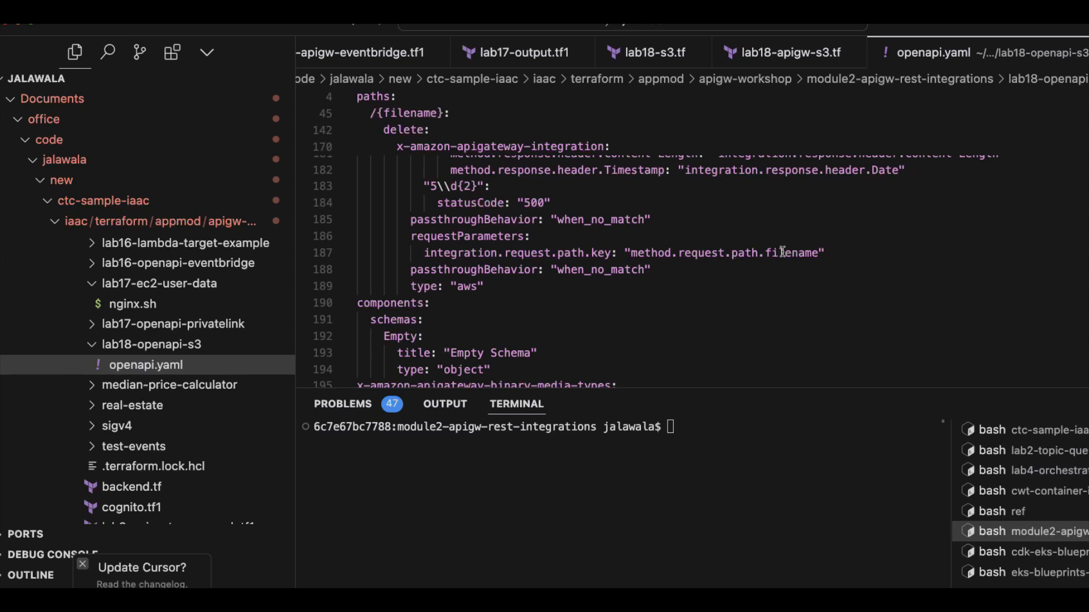
pyautogui.scroll(8, 735, 253)
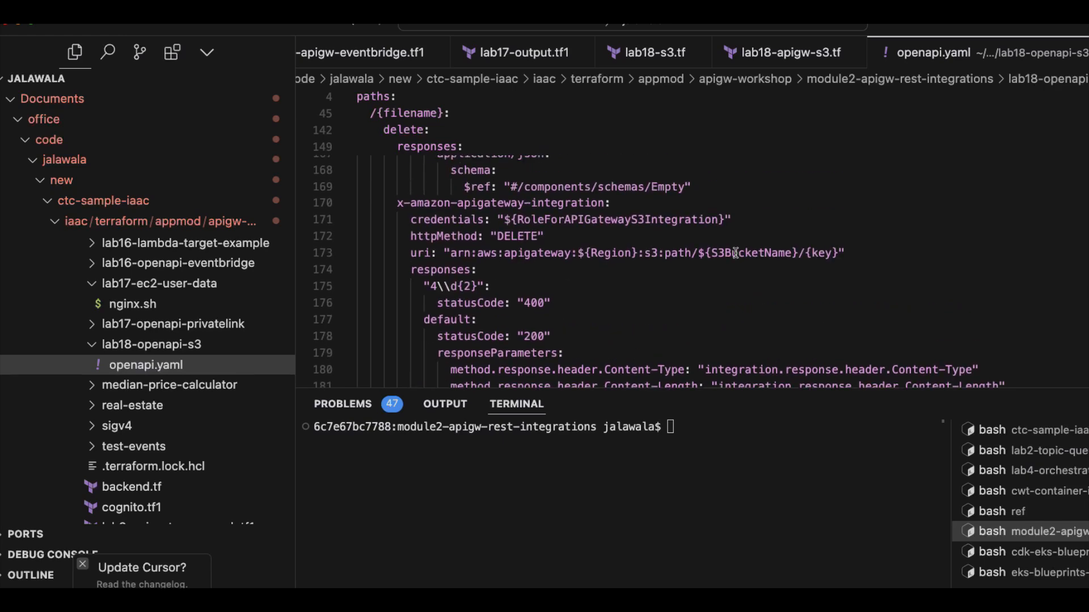
pyautogui.scroll(4, 736, 253)
pyautogui.scroll(-9, 735, 253)
pyautogui.scroll(-5, 736, 253)
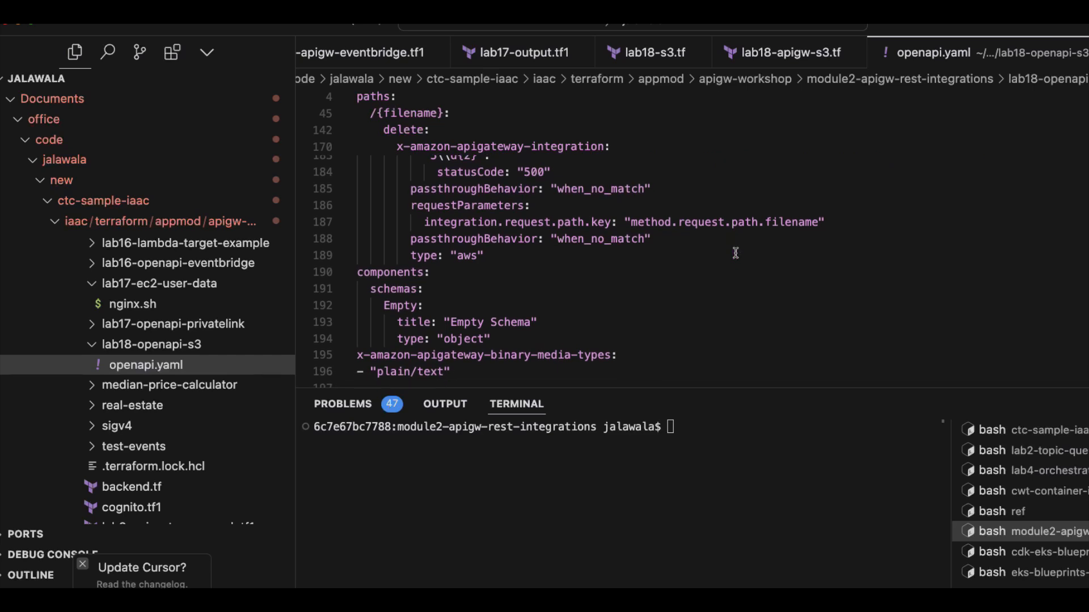
pyautogui.scroll(-3, 735, 253)
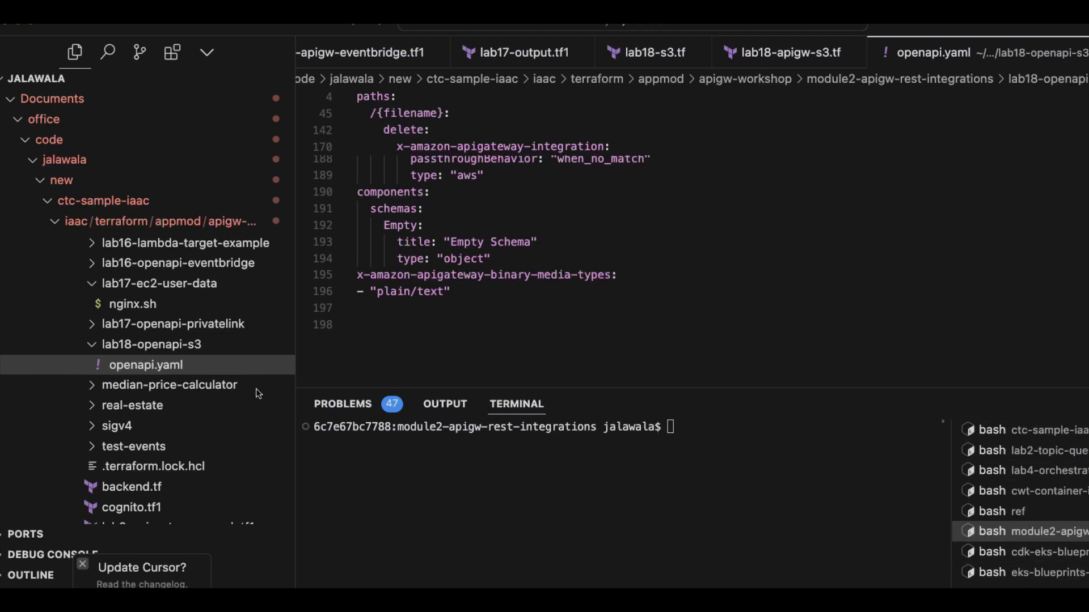
# - Open lab18-s3.tf and review the S3 bucket module's configuration
pyautogui.scroll(-10, 257, 389)
pyautogui.scroll(-6, 257, 389)
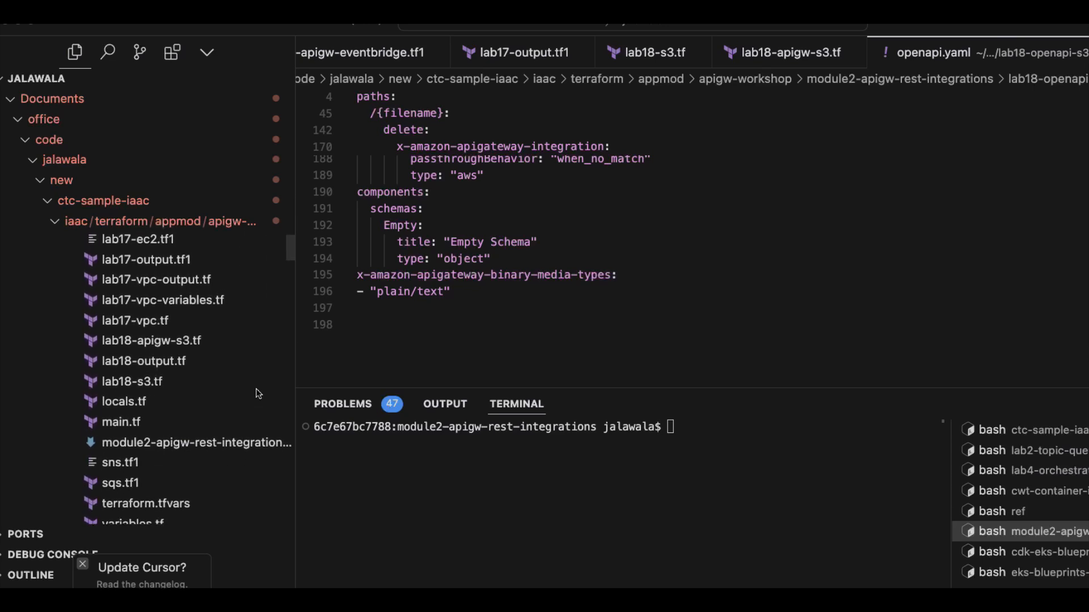
pyautogui.click(151, 383)
pyautogui.click(568, 180)
pyautogui.scroll(-4, 569, 182)
pyautogui.scroll(4, 569, 182)
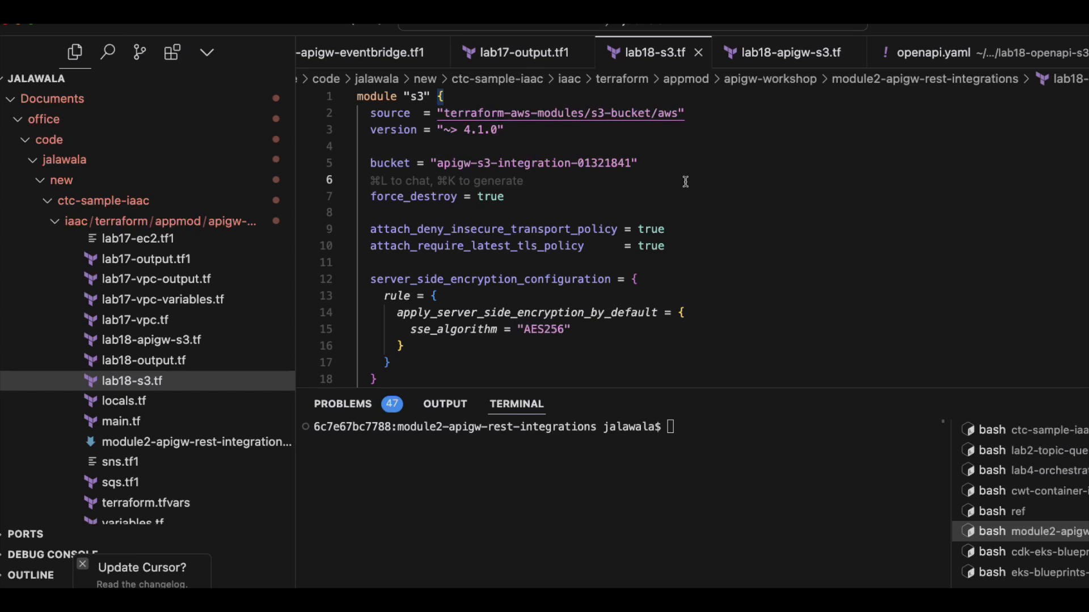
# - Reopen lab18-apigw-s3.tf to view the REST API resource and its template variables
pyautogui.scroll(1, 227, 365)
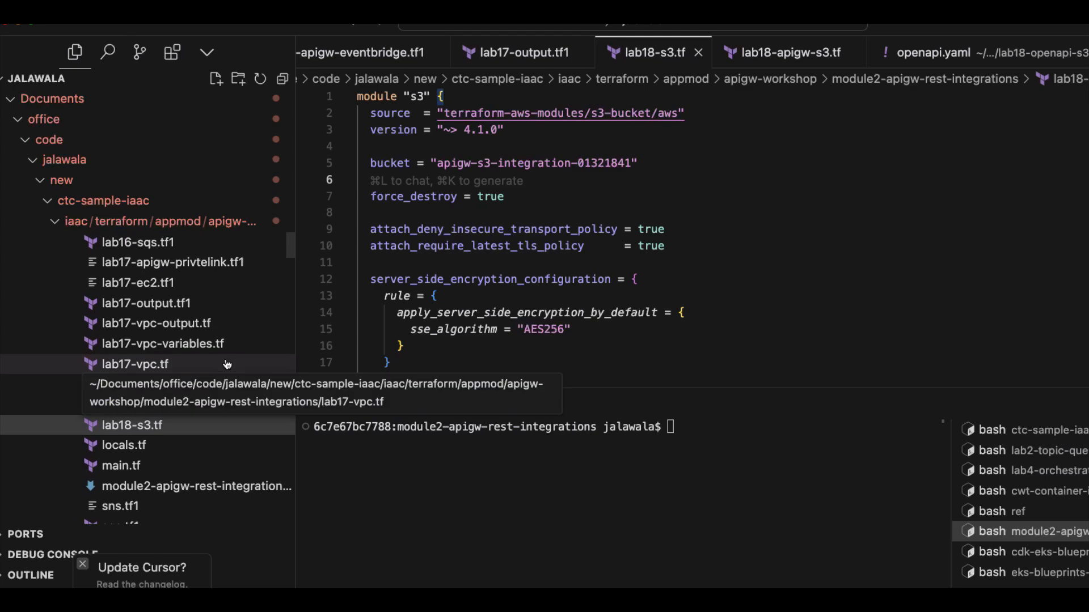
pyautogui.click(181, 391)
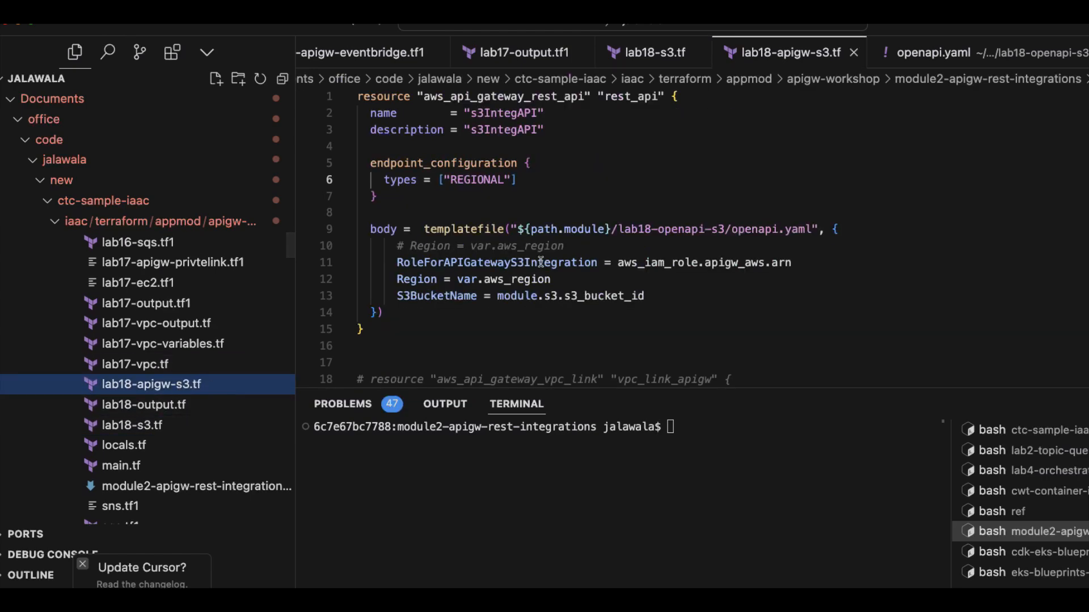
# - Review the method settings, stage, deployment and IAM assume-role policy blocks in lab18-apigw-s3.tf
pyautogui.scroll(-8, 540, 262)
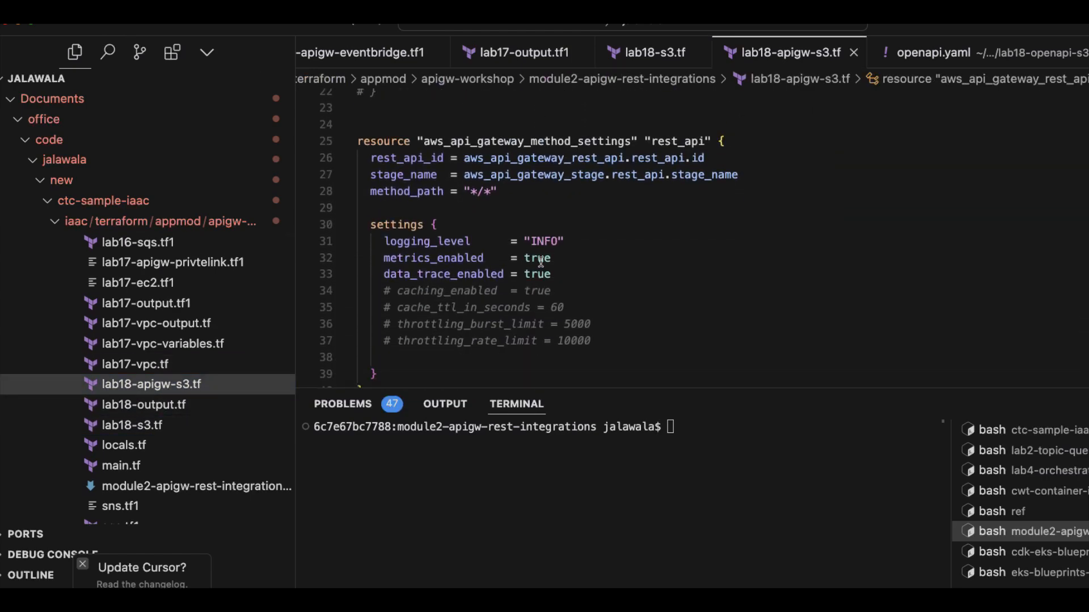
pyautogui.scroll(-12, 544, 261)
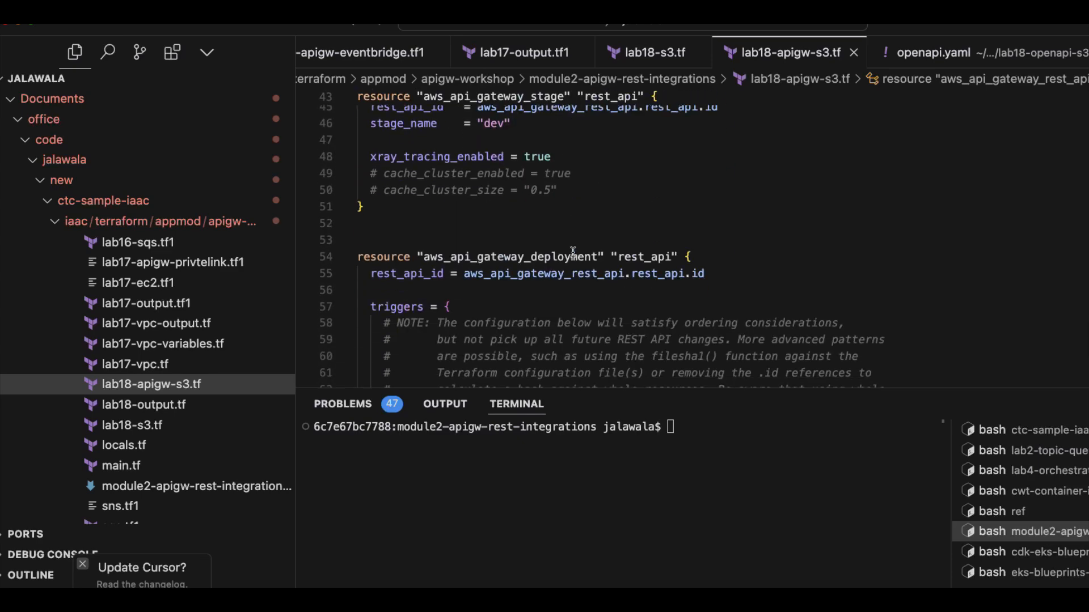
pyautogui.scroll(-13, 572, 252)
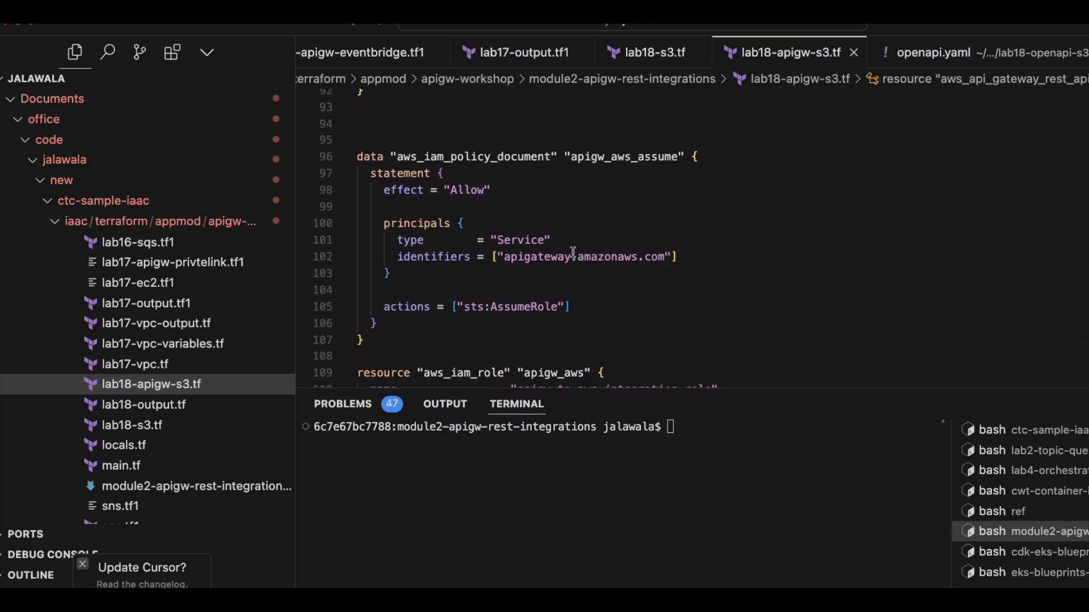
# - Initialize Terraform in the module2-apigw-rest-integrations terminal with the ti alias and run a plan with tp
pyautogui.click(598, 495)
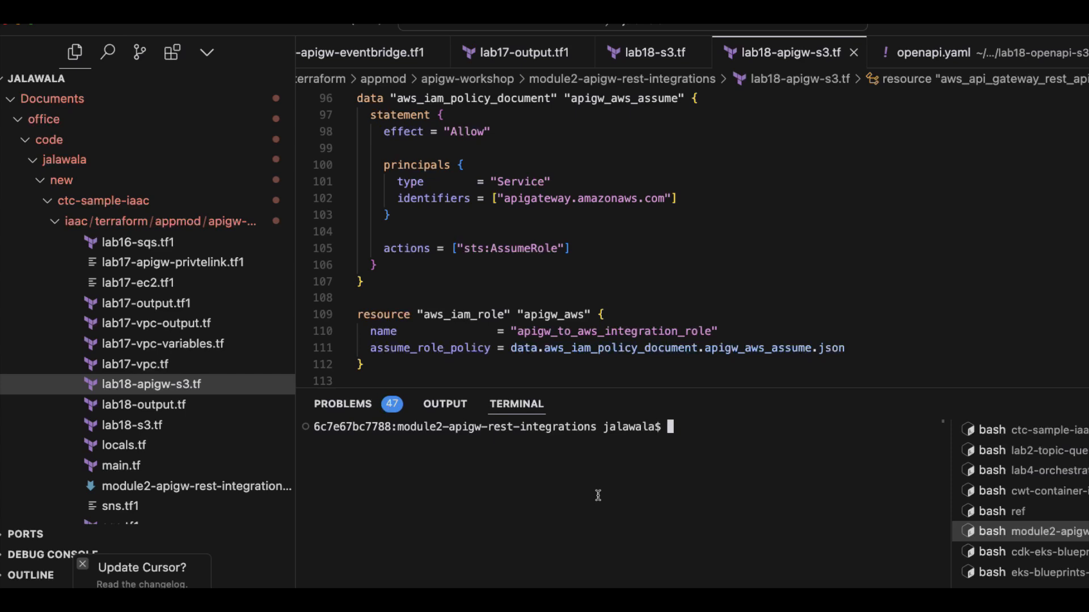
pyautogui.write('ti')
pyautogui.press('Return')
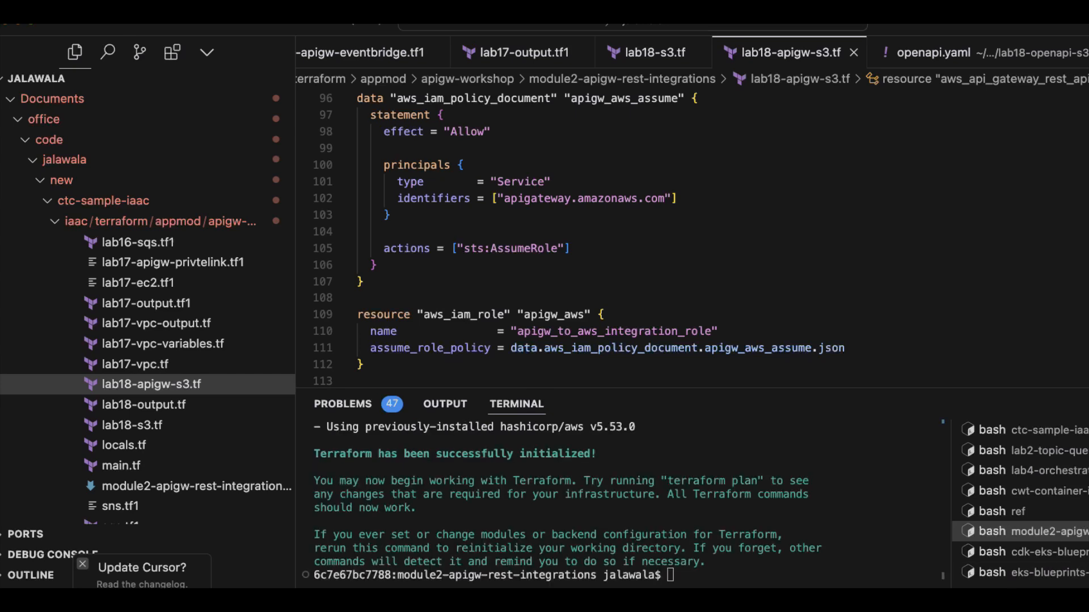
pyautogui.write('tp')
pyautogui.press('Return')
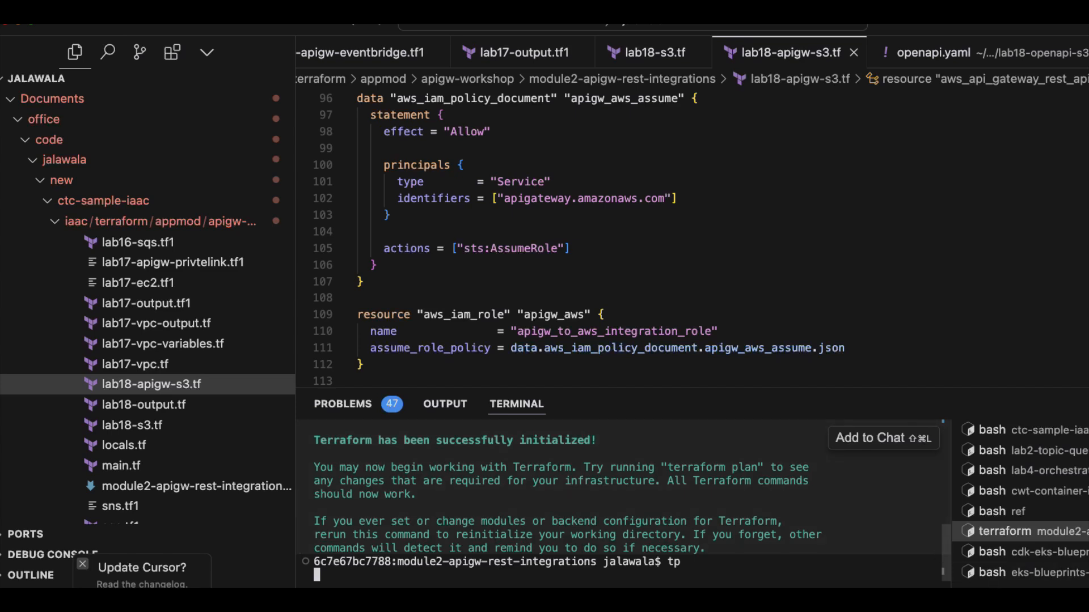
# - Apply the Terraform configuration with the taa alias and review the outputs, including the REST API's dev invoke URL
pyautogui.write('taa')
pyautogui.press('Return')
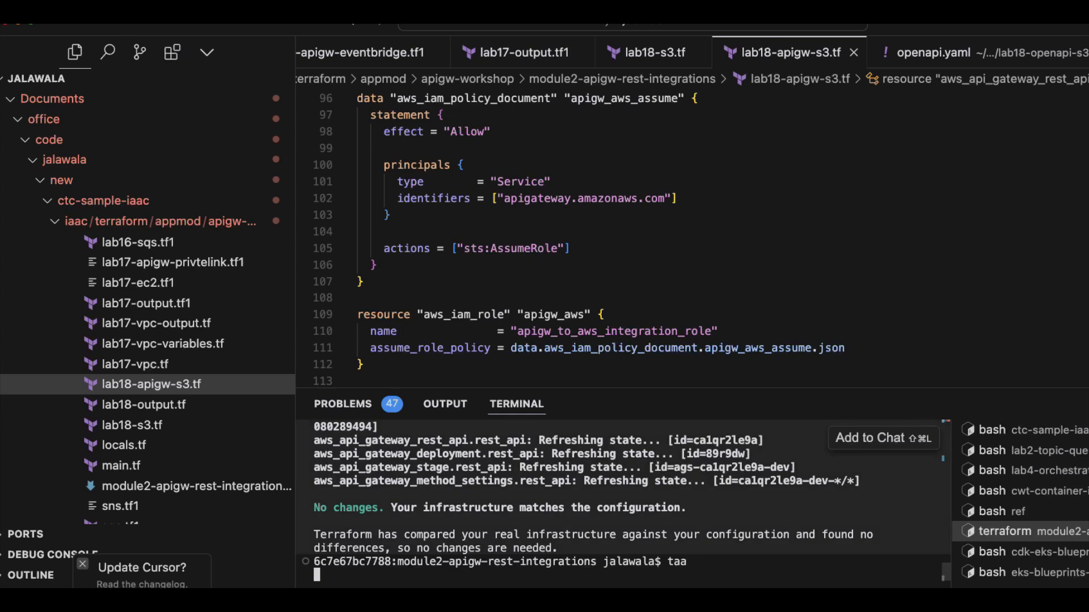
pyautogui.scroll(5, 810, 514)
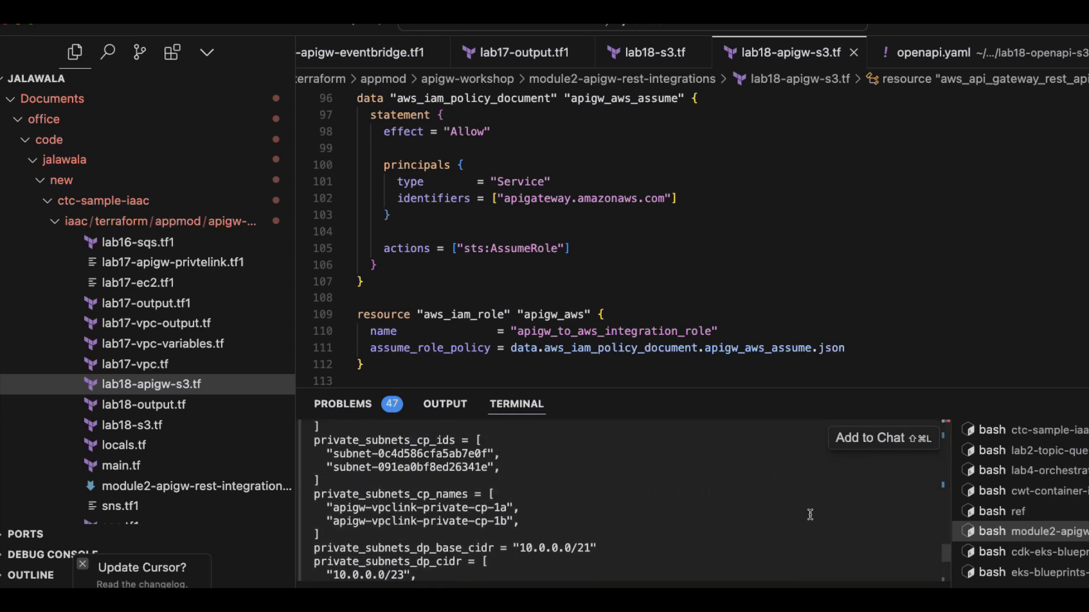
pyautogui.scroll(8, 810, 515)
pyautogui.scroll(-6, 809, 514)
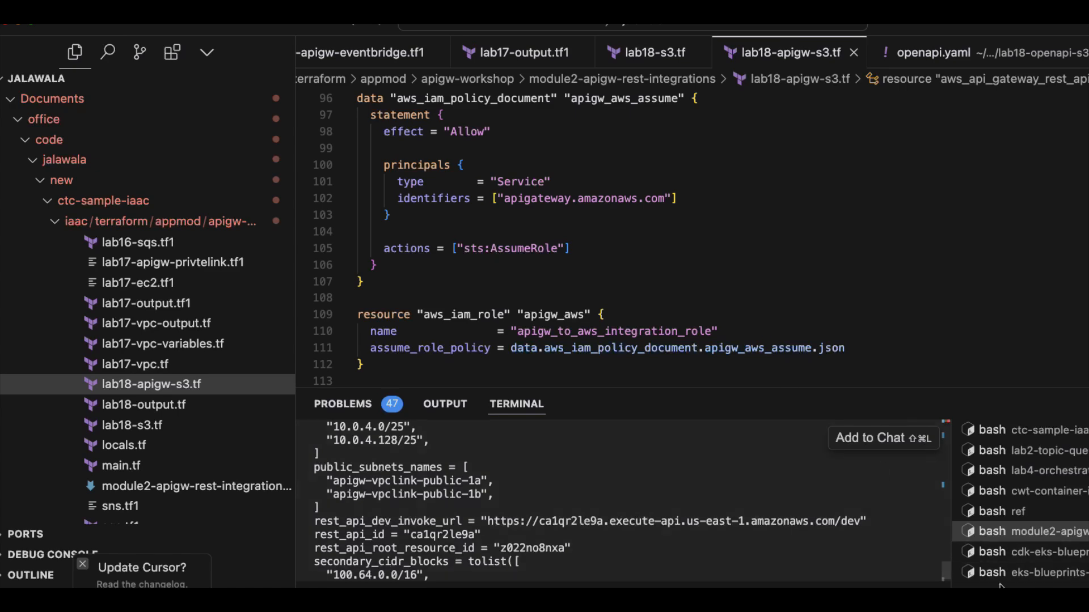
# - Switch to the AWS API Gateway console in the browser and open the s3IntegAPI REST API's resources
pyautogui.press('super+Tab')
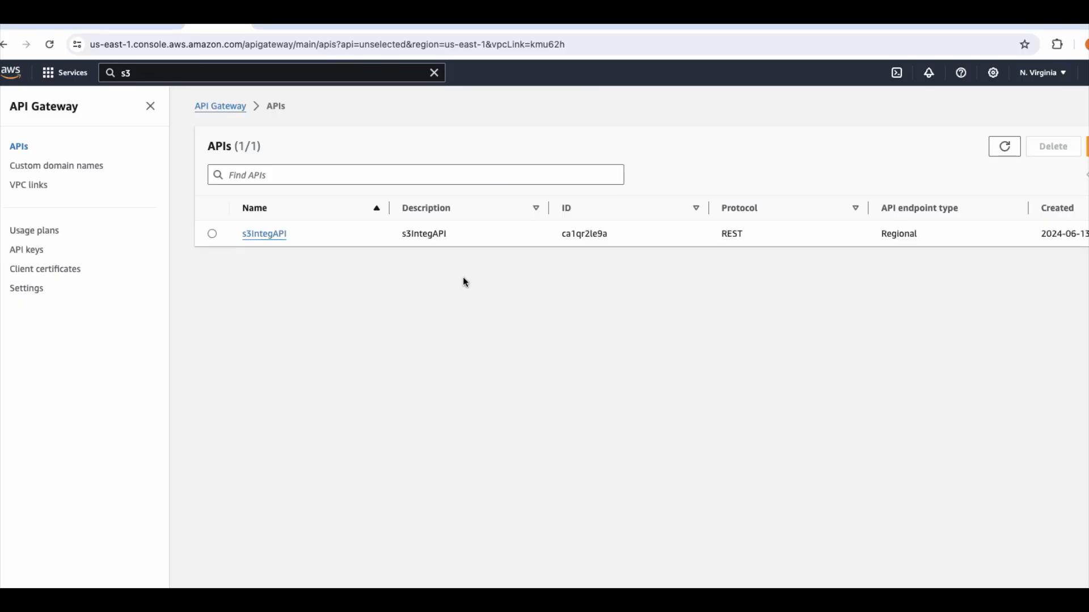
pyautogui.click(274, 234)
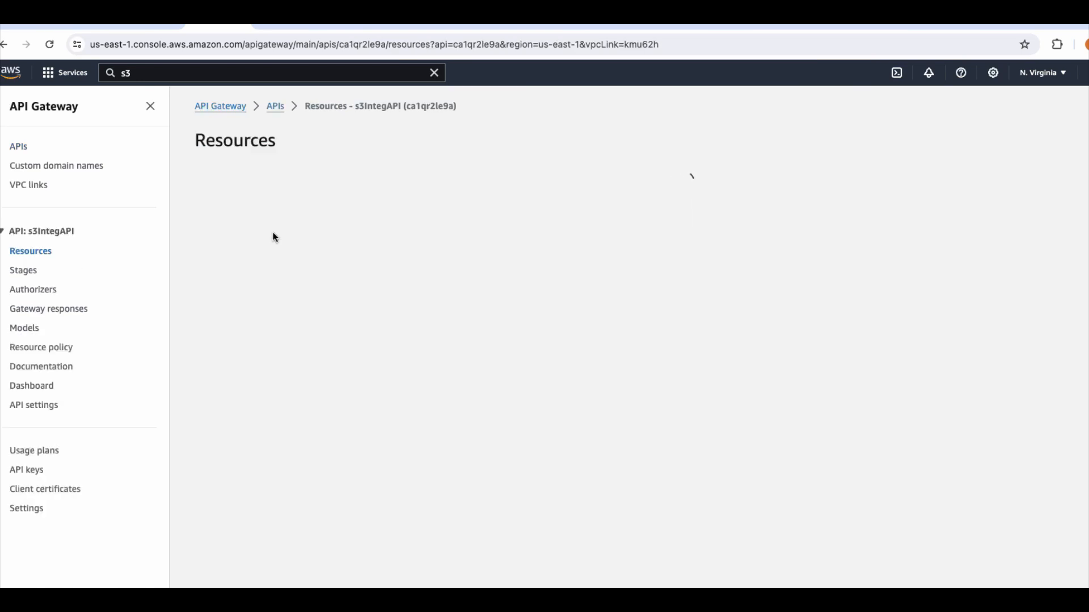
pyautogui.click(276, 106)
pyautogui.doubleClick(728, 234)
pyautogui.click(264, 237)
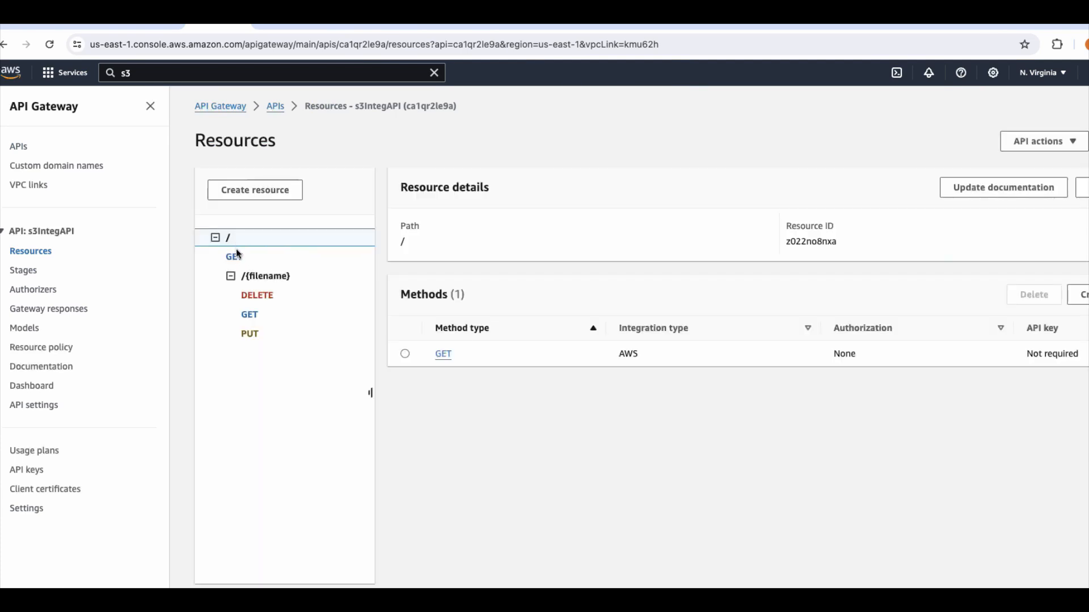
# - Examine the integration request settings of the root path's GET method
pyautogui.click(235, 260)
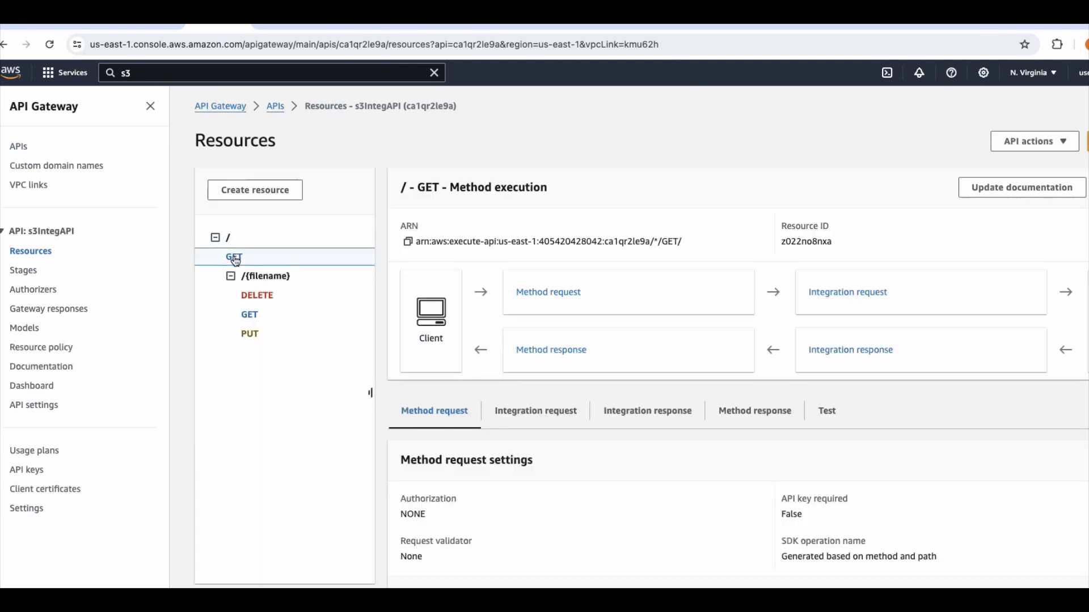
pyautogui.scroll(-3, 415, 374)
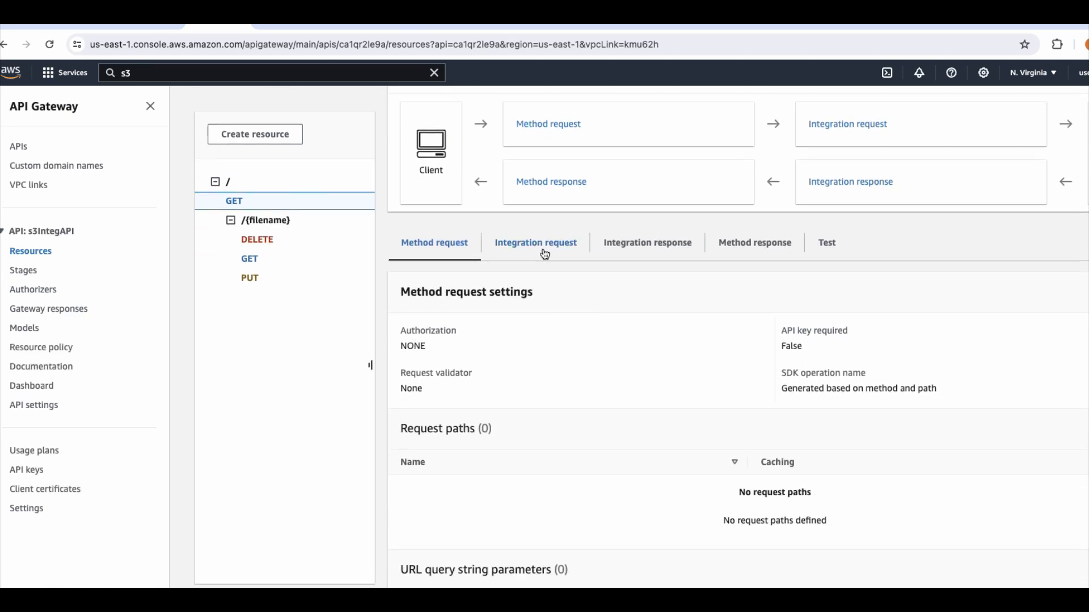
pyautogui.click(544, 245)
pyautogui.scroll(-4, 613, 366)
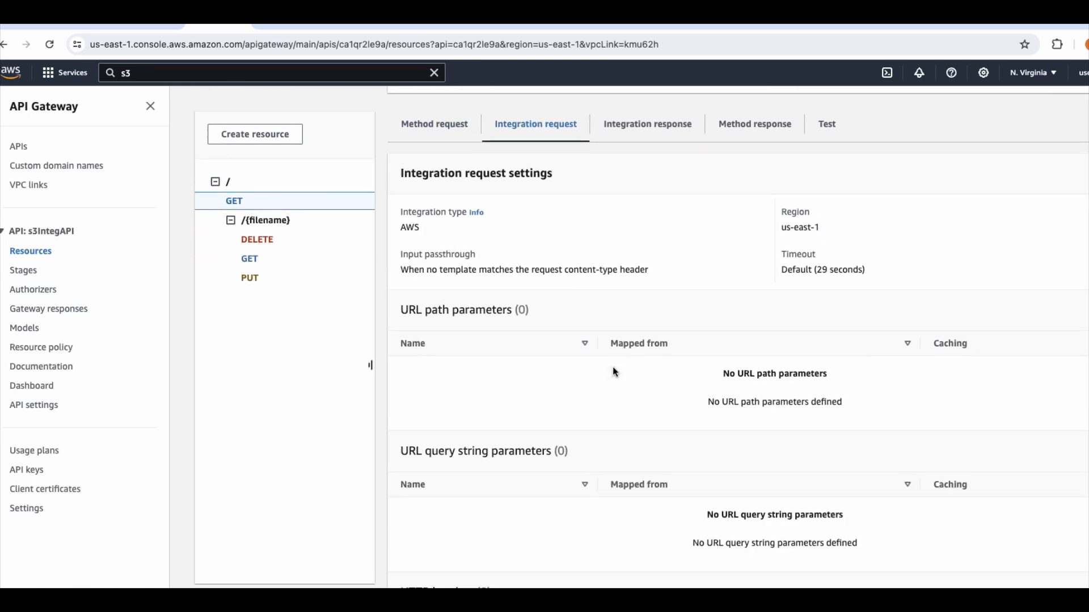
# - Open the root GET integration request for editing, inspect its S3 service, path override and execution role, and return to the API resources
pyautogui.scroll(3, 865, 339)
pyautogui.click(1086, 220)
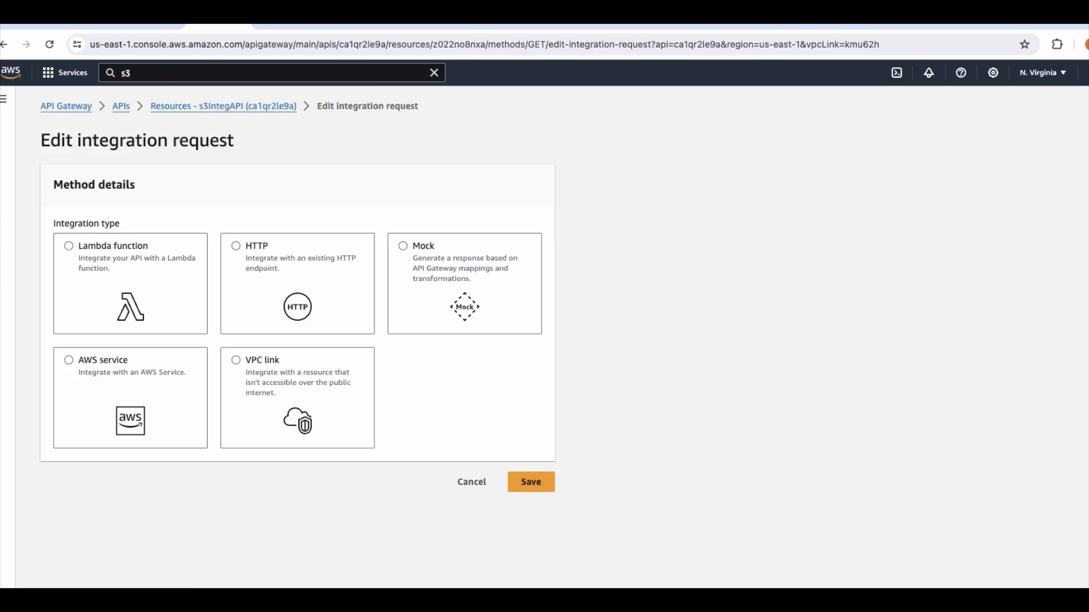
pyautogui.scroll(-4, 158, 445)
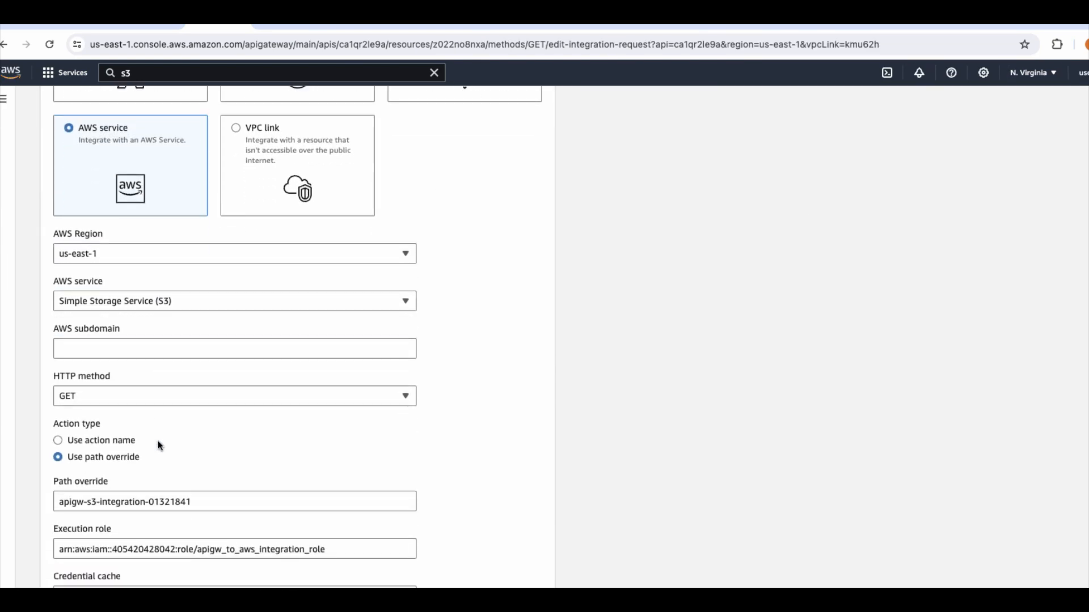
pyautogui.scroll(-3, 180, 305)
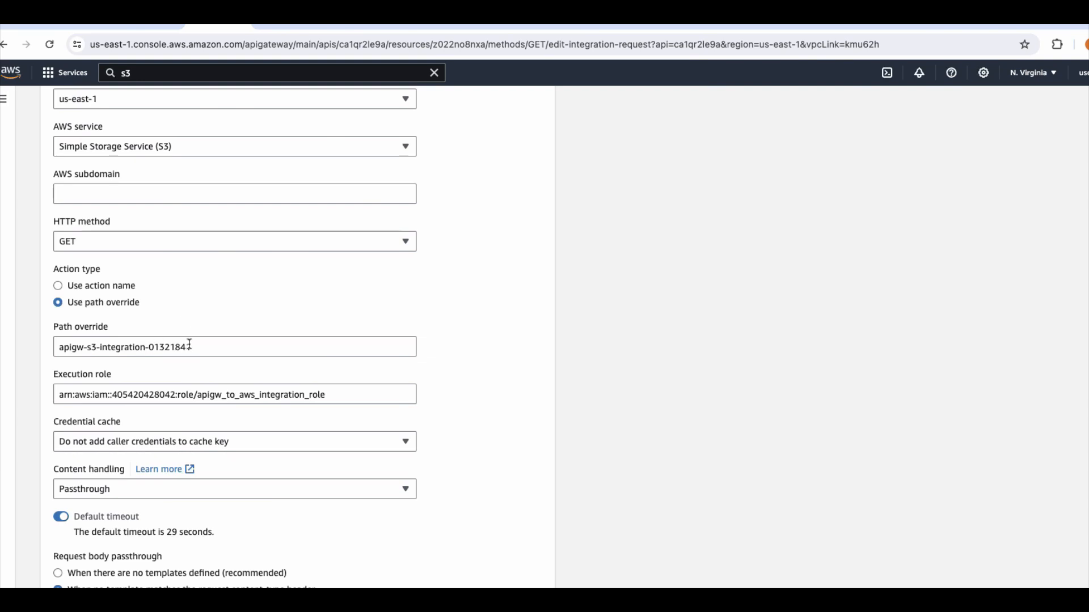
pyautogui.moveTo(208, 348); pyautogui.dragTo(15, 352)
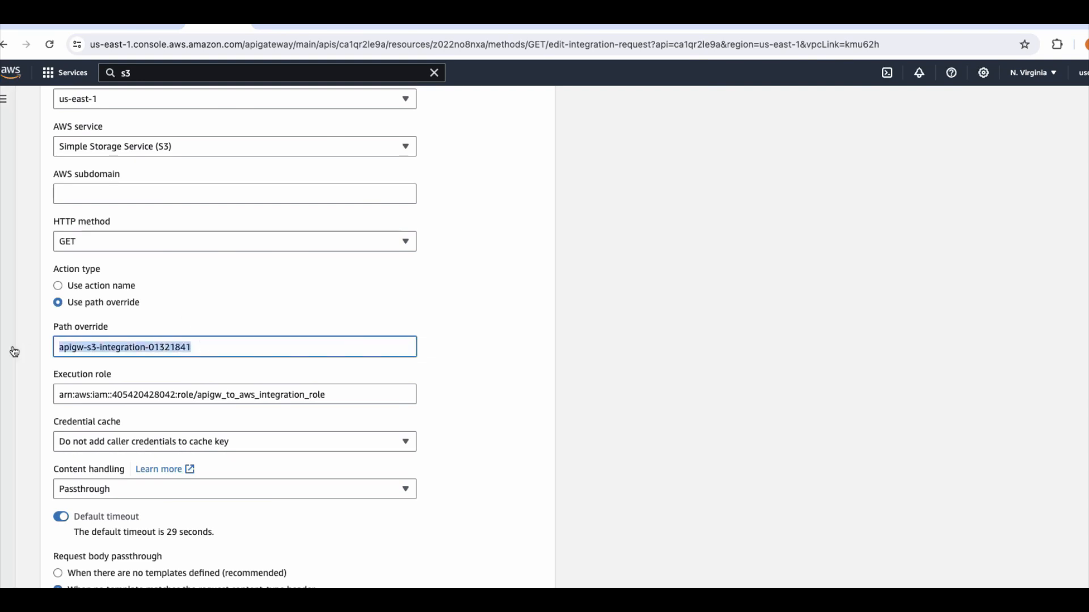
pyautogui.scroll(-6, 180, 404)
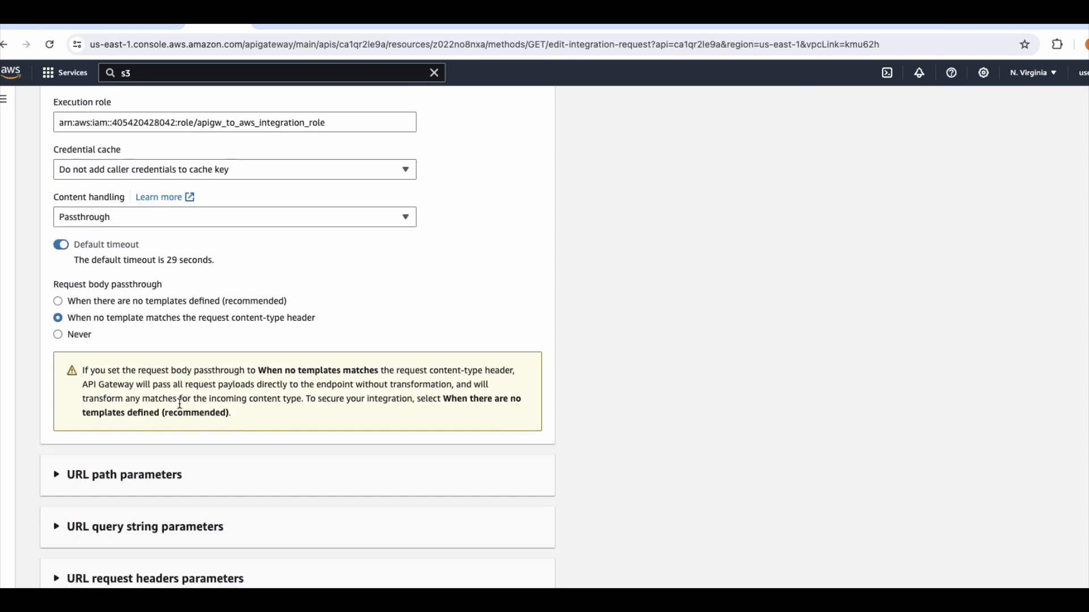
pyautogui.scroll(13, 178, 405)
pyautogui.scroll(-1, 281, 181)
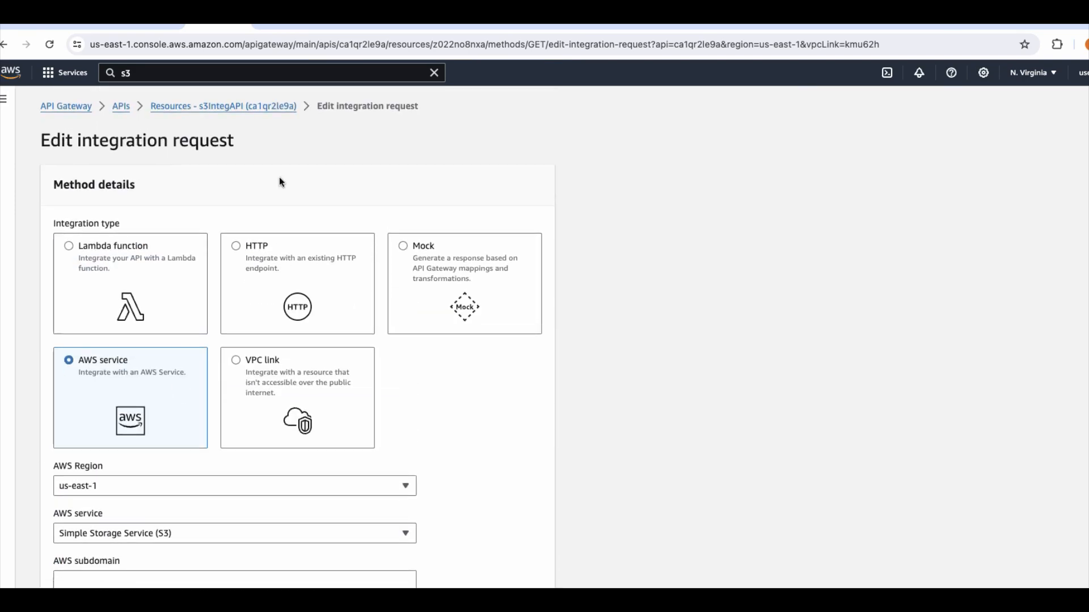
pyautogui.click(267, 108)
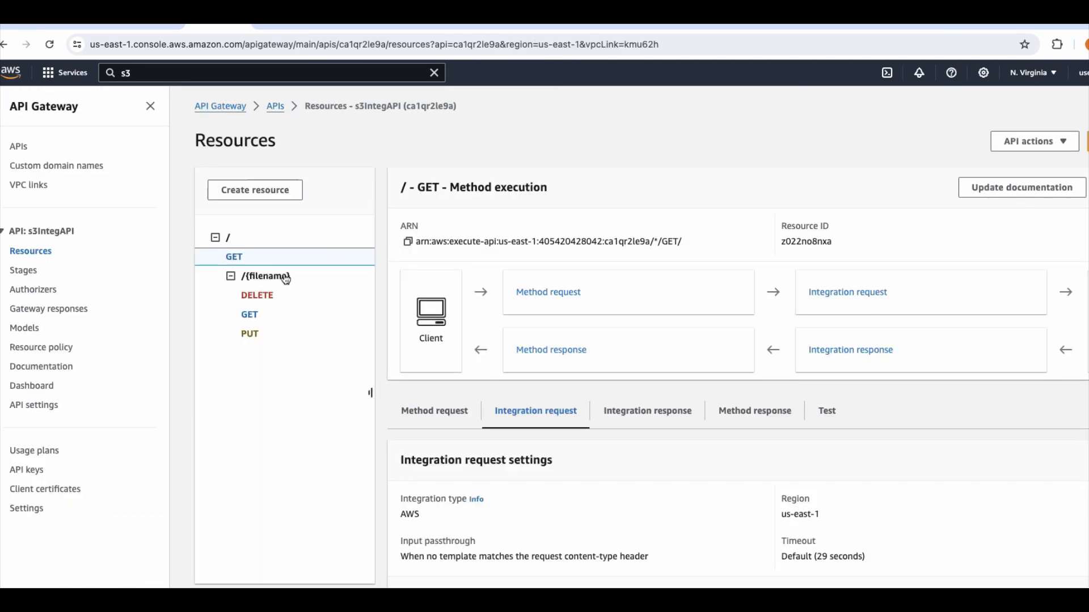
# - Look through the DELETE, GET and PUT methods of the /{filename} resource, ending on GET
pyautogui.click(276, 283)
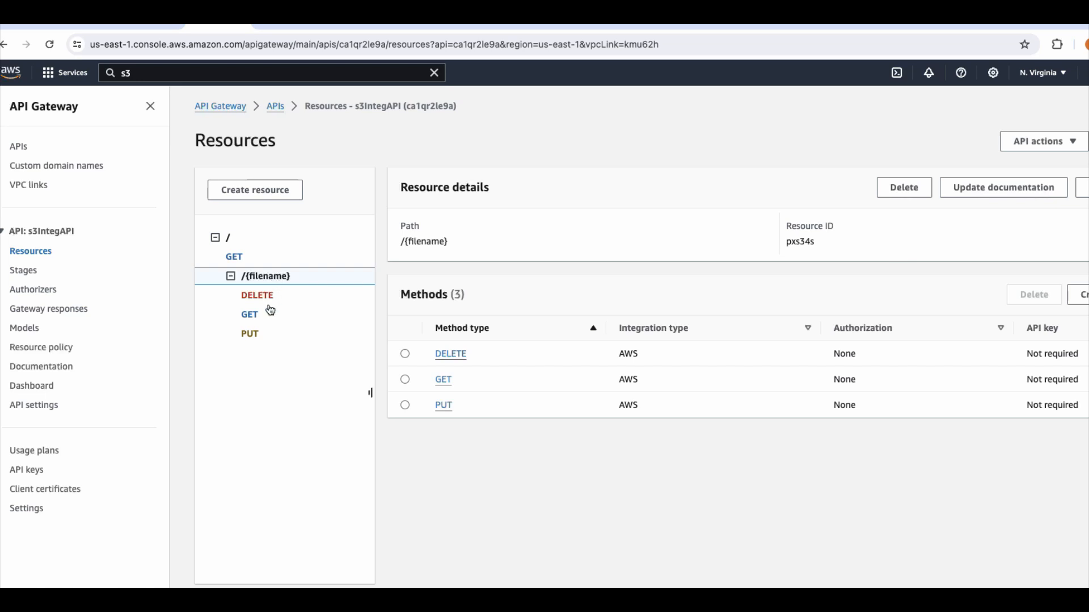
pyautogui.click(260, 297)
pyautogui.click(250, 315)
pyautogui.click(250, 336)
pyautogui.click(251, 316)
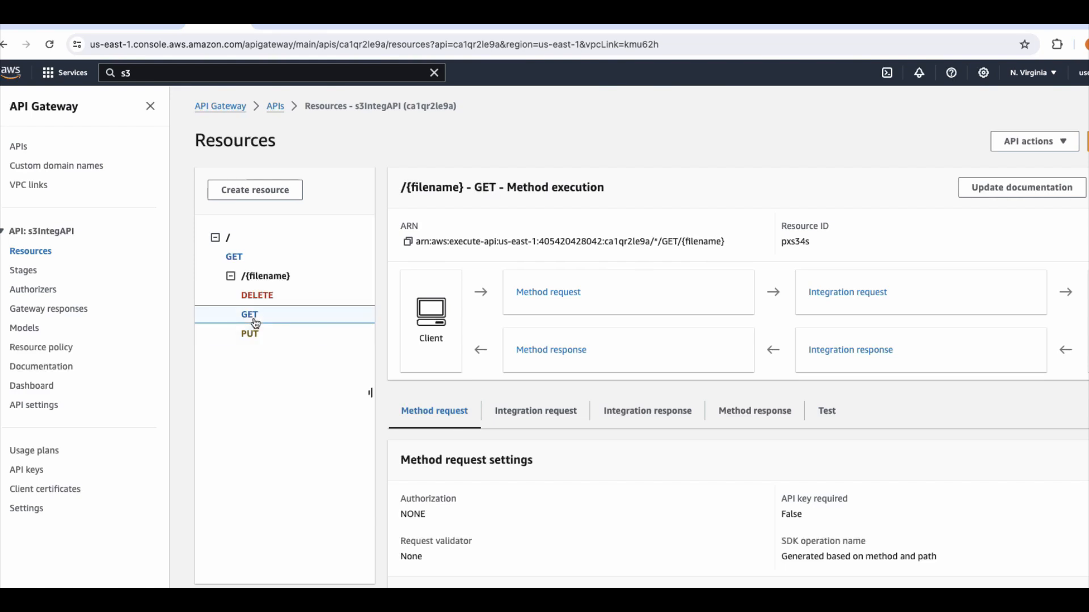
# - Examine the /{filename} GET integration request and how its key path parameter is mapped
pyautogui.scroll(-2, 253, 321)
pyautogui.click(532, 294)
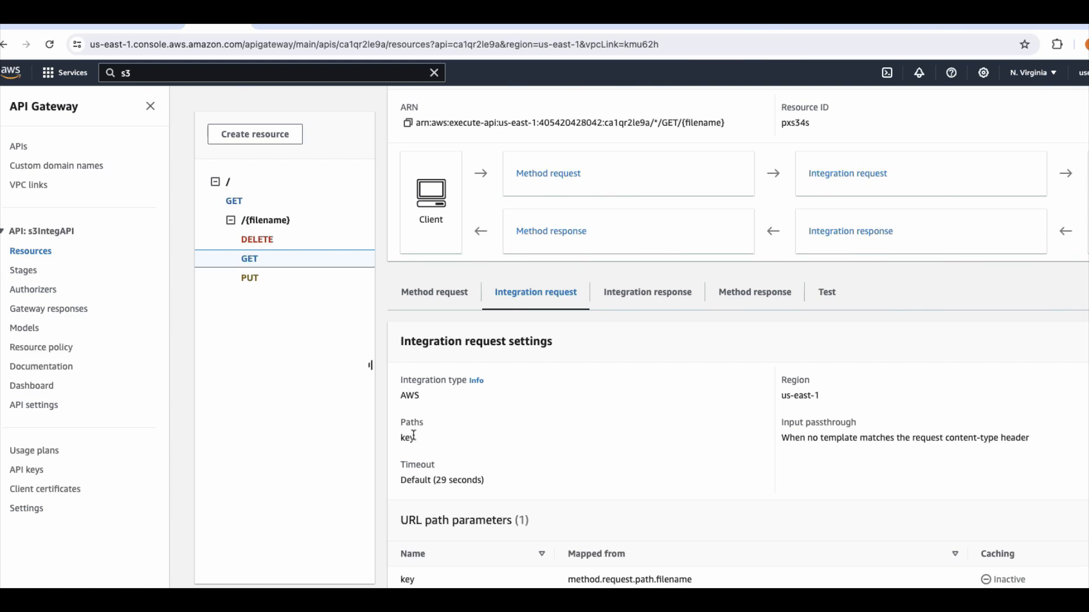
pyautogui.scroll(-3, 463, 407)
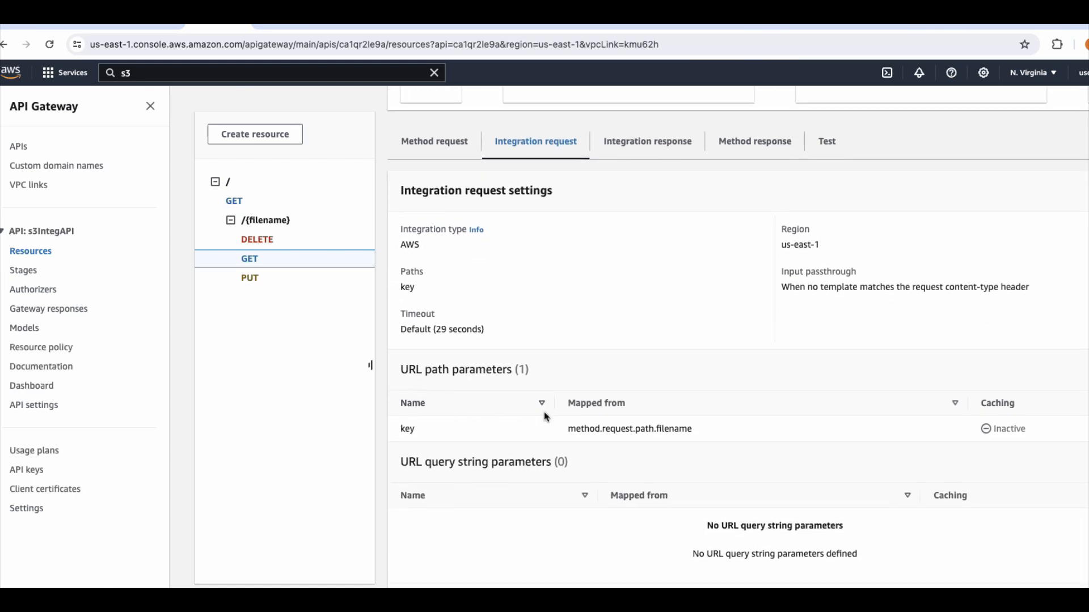
pyautogui.doubleClick(670, 427)
# - Open the /{filename} GET integration request for editing, inspect its path override and passthrough settings, and leave without saving
pyautogui.scroll(2, 532, 390)
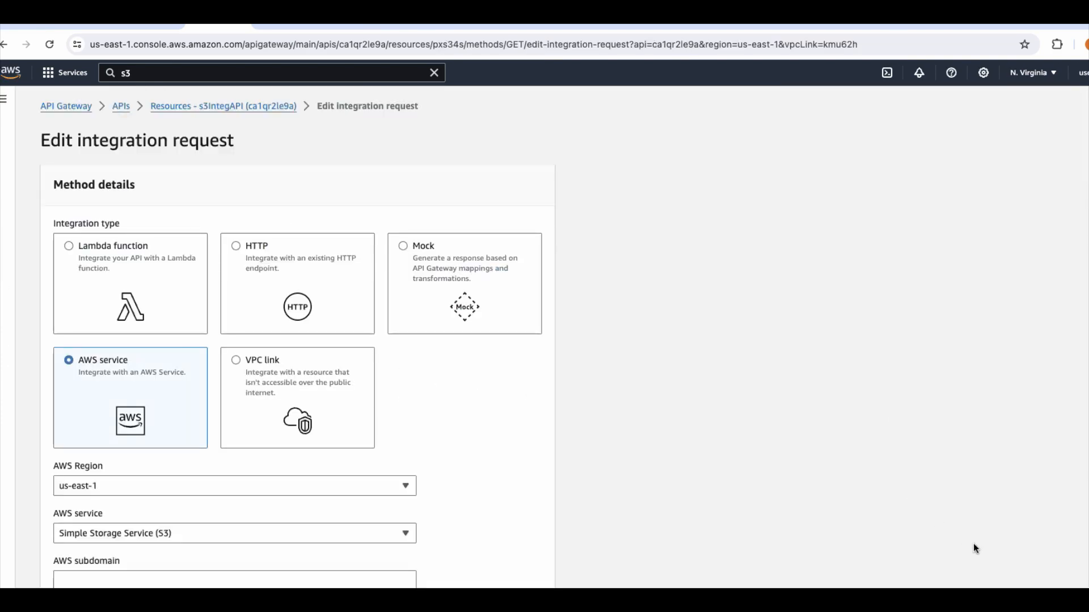
pyautogui.scroll(-6, 731, 457)
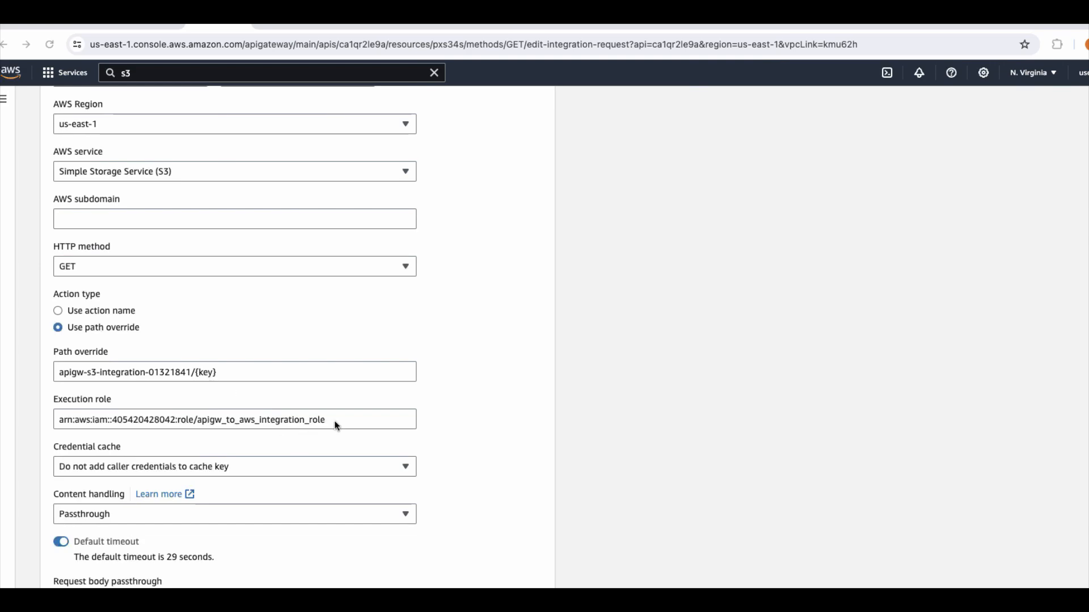
pyautogui.scroll(-7, 340, 426)
pyautogui.scroll(1, 338, 427)
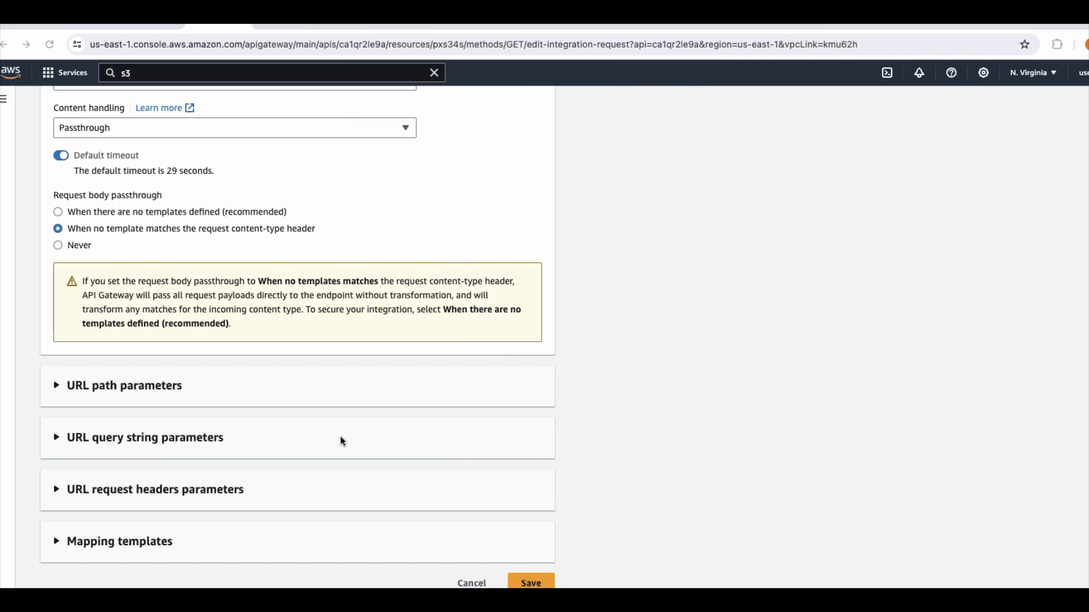
pyautogui.click(472, 582)
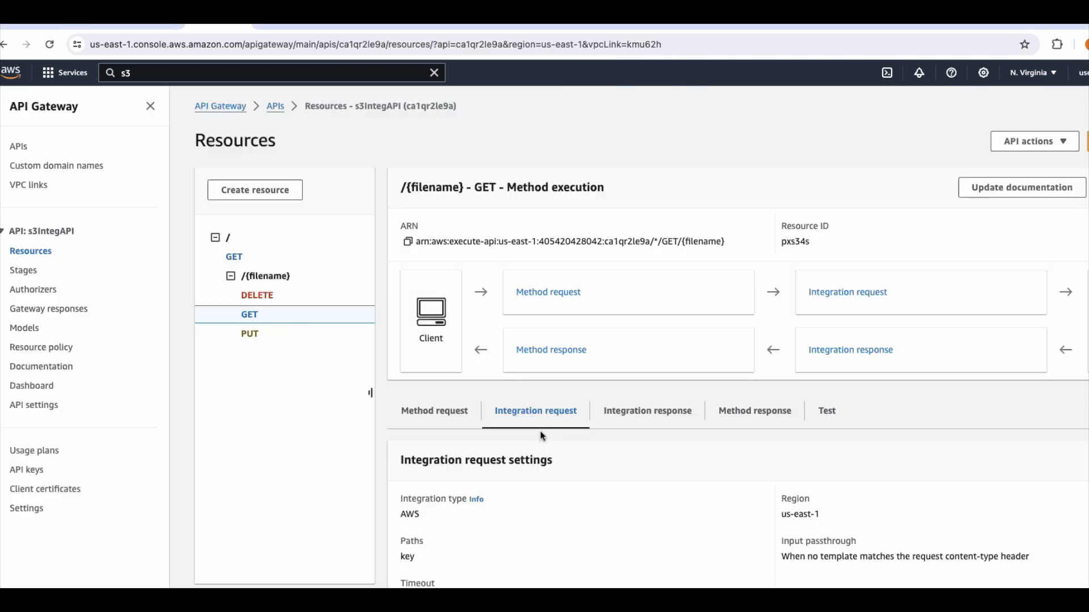
# - Review the integration responses of the /{filename} GET method, including the default header mappings and the error status patterns
pyautogui.click(644, 410)
pyautogui.scroll(-7, 644, 406)
pyautogui.scroll(3, 622, 392)
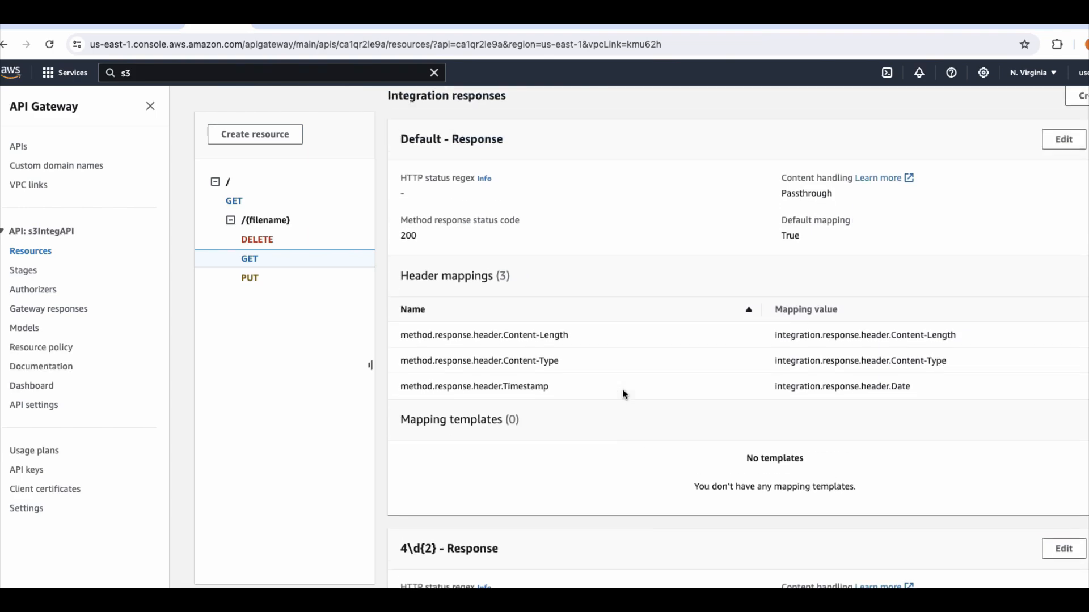
pyautogui.scroll(-6, 437, 287)
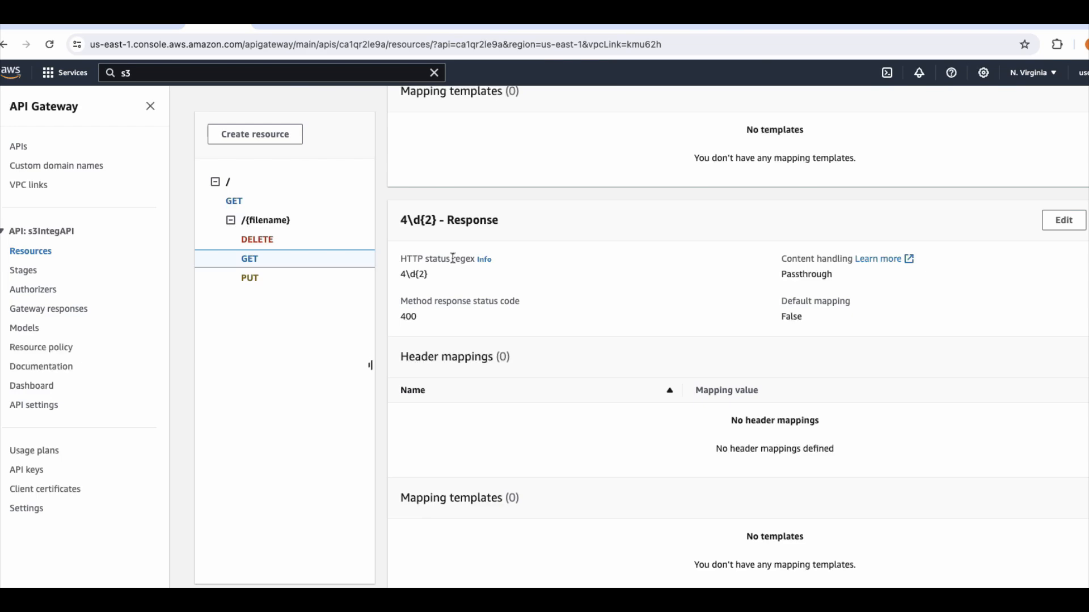
pyautogui.scroll(-5, 453, 258)
pyautogui.scroll(5, 453, 258)
pyautogui.scroll(8, 451, 256)
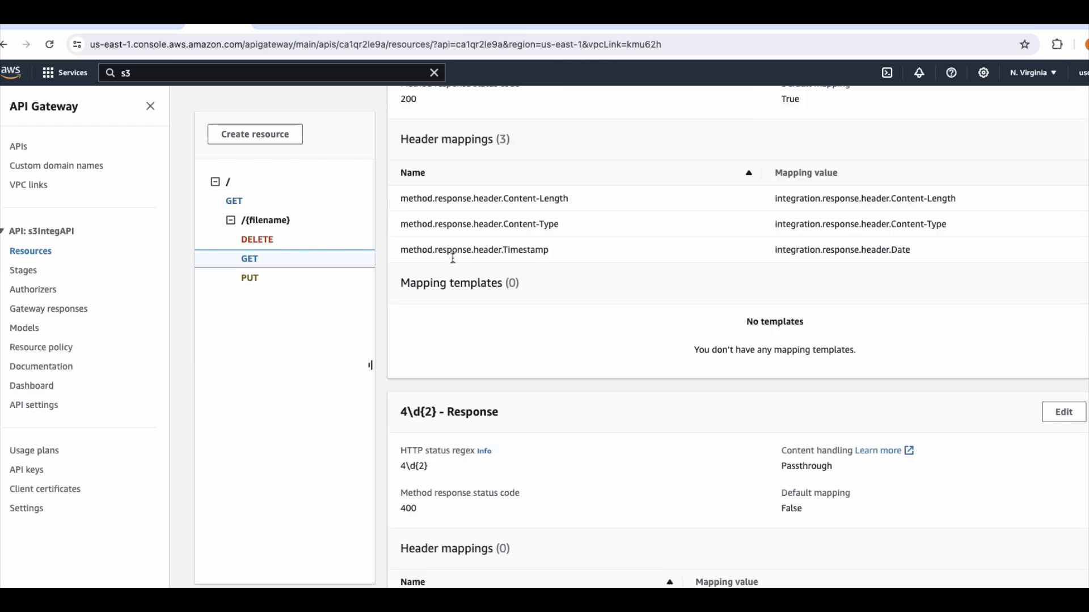
# - Review the method responses of the /{filename} GET method, including the 200 response headers and the 400 response
pyautogui.click(753, 186)
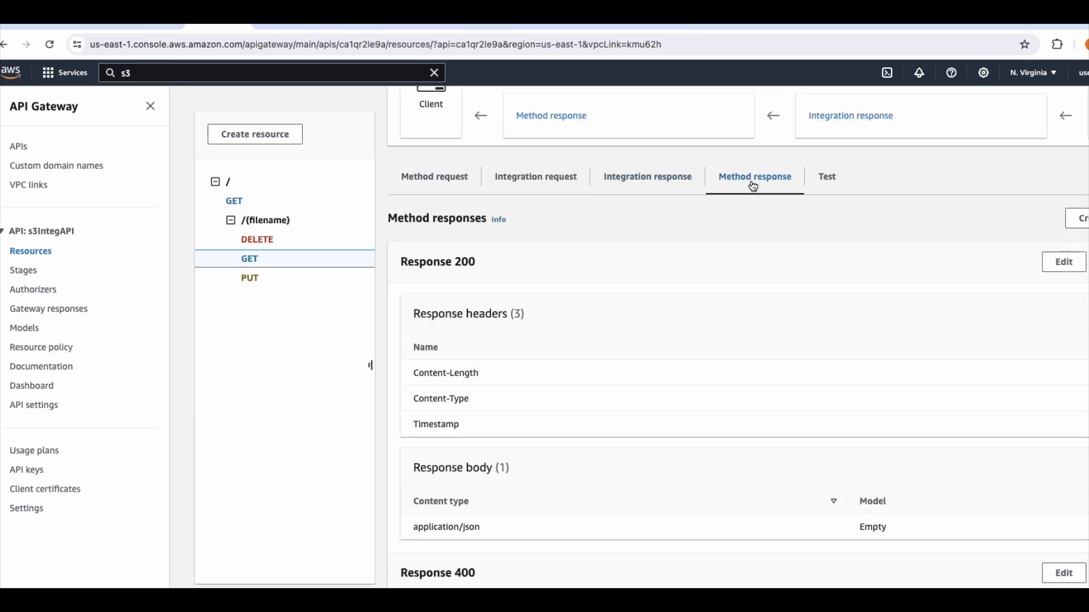
pyautogui.scroll(-4, 702, 353)
pyautogui.scroll(-3, 702, 351)
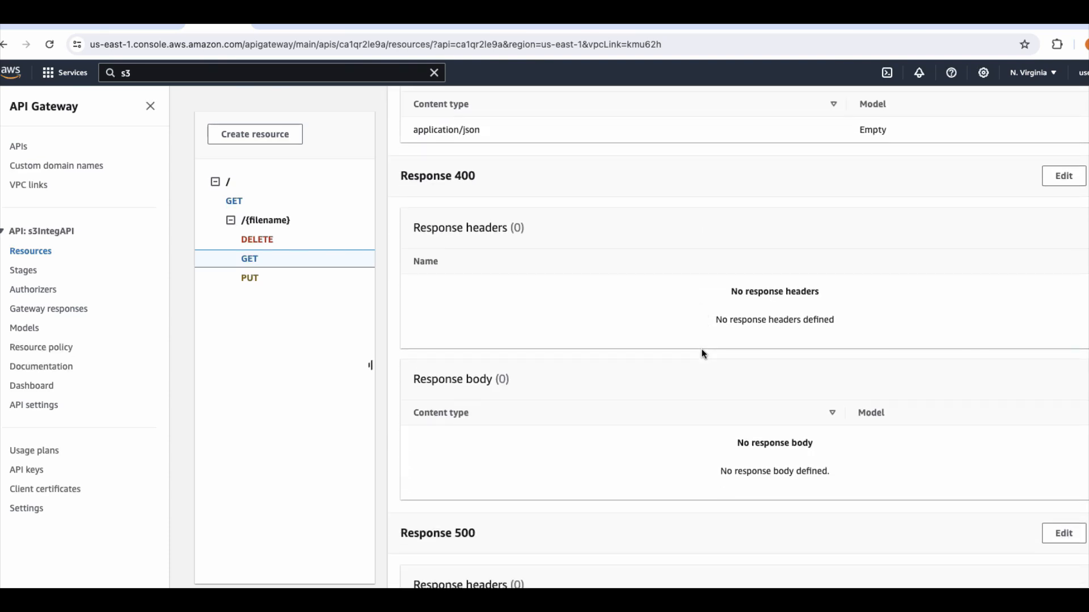
# - Review the integration request of the /{filename} PUT method, including its key URL path parameter mapping
pyautogui.scroll(10, 703, 351)
pyautogui.click(829, 413)
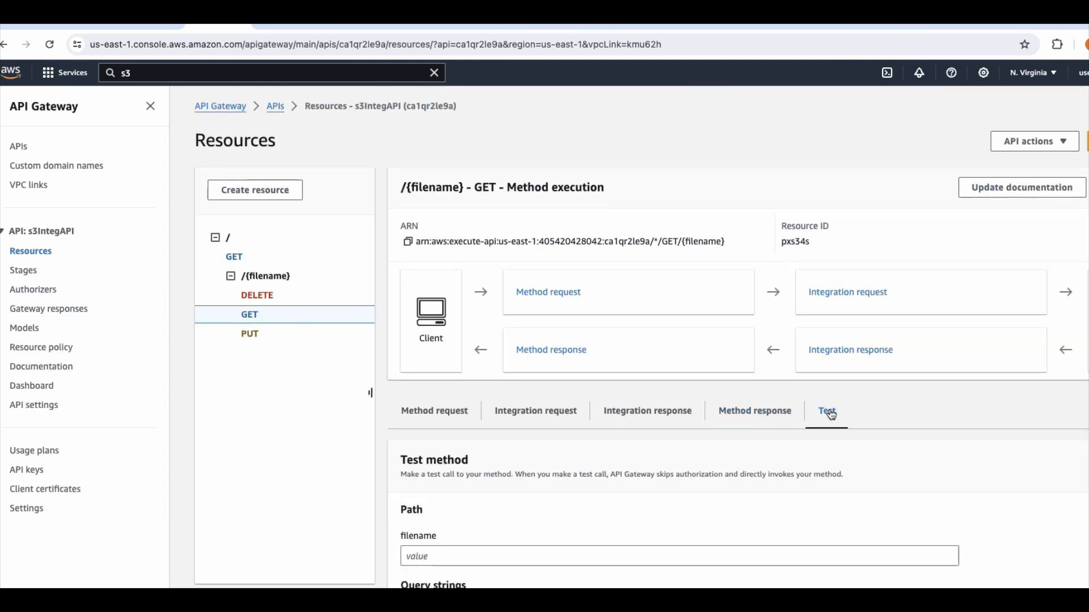
pyautogui.click(256, 342)
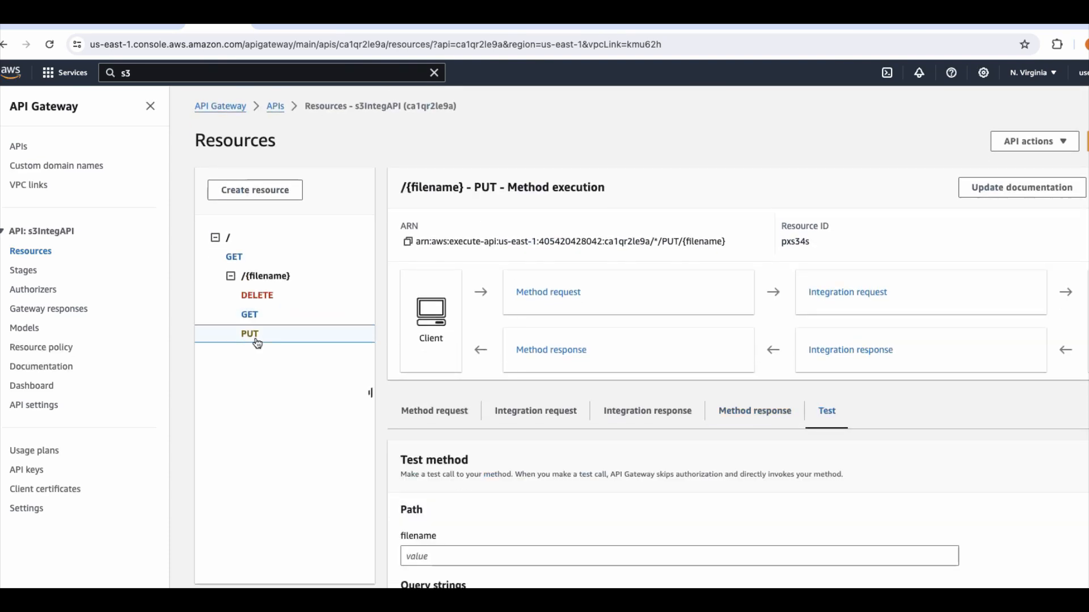
pyautogui.click(504, 418)
pyautogui.scroll(-5, 513, 420)
pyautogui.scroll(-3, 516, 420)
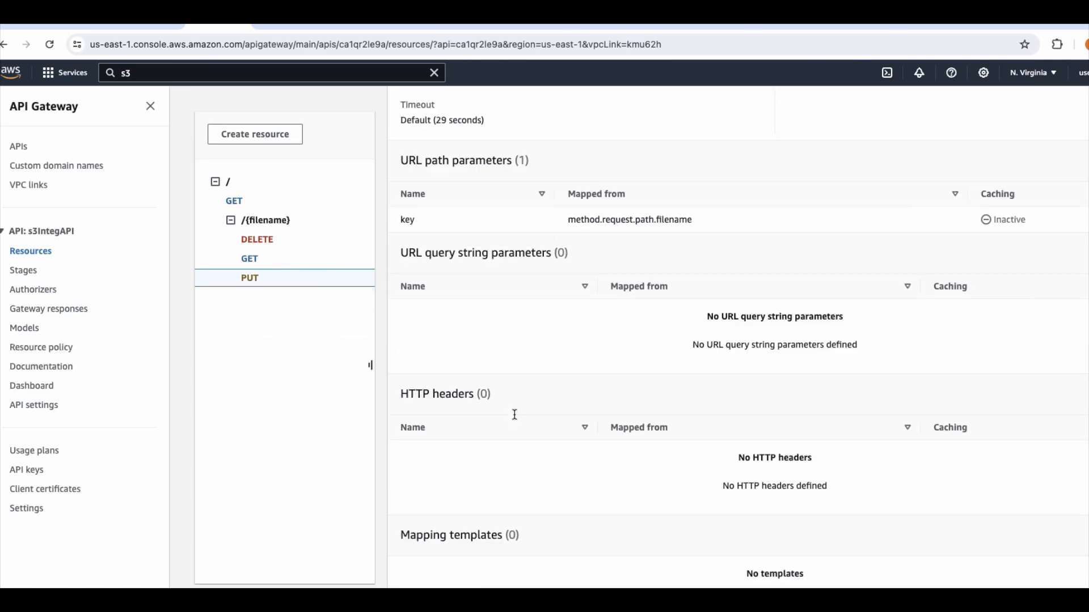
pyautogui.scroll(5, 512, 418)
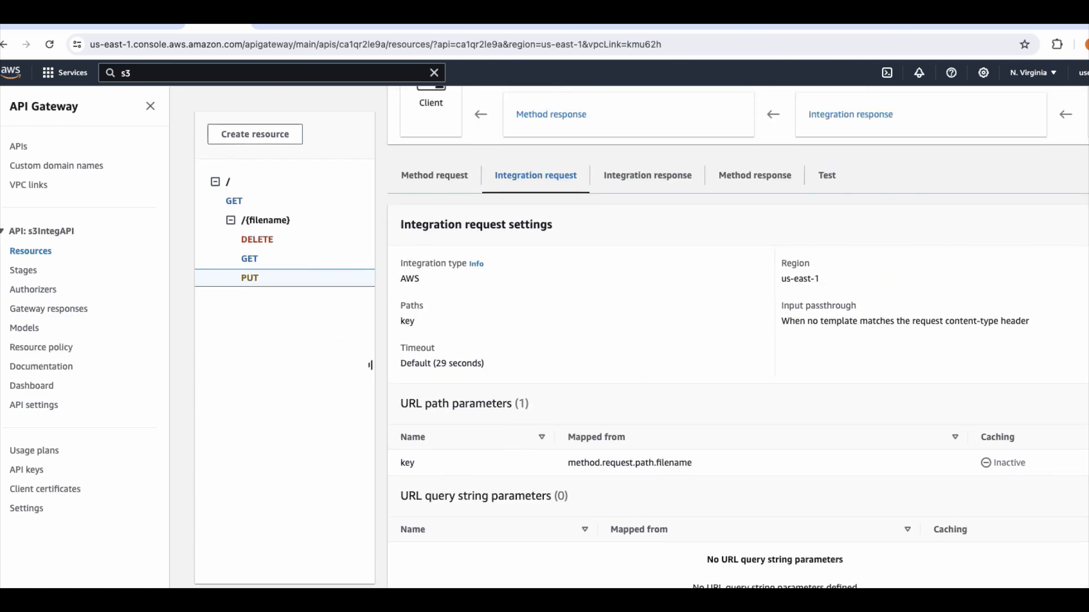
# - Open the /{filename} PUT integration request for editing, inspect its HTTP method, path override and execution role, and leave without saving
pyautogui.click(1065, 225)
pyautogui.scroll(-5, 399, 391)
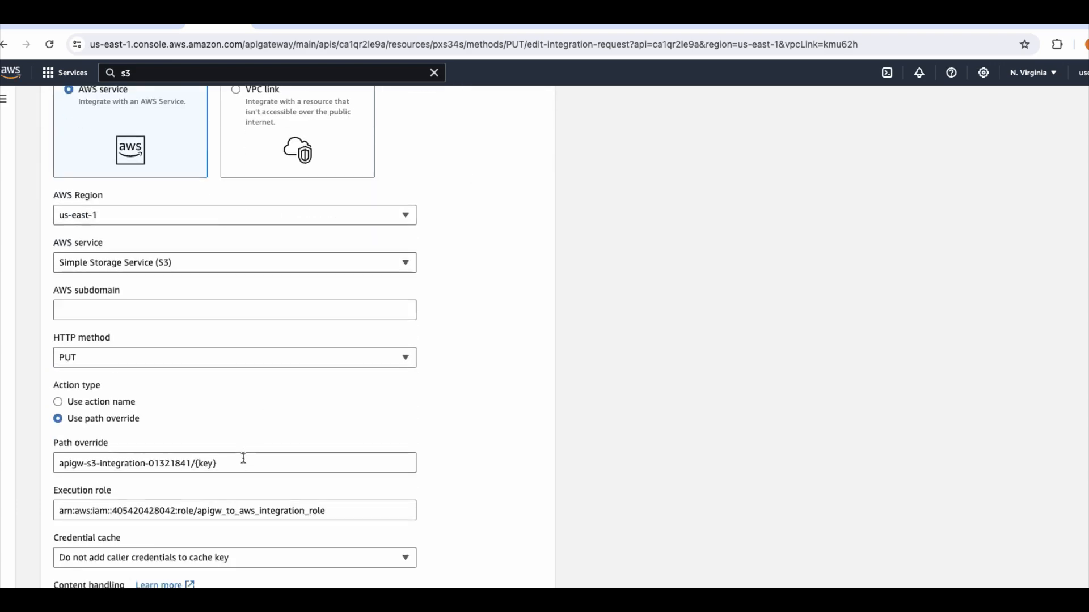
pyautogui.scroll(-1, 240, 478)
pyautogui.scroll(5, 250, 445)
pyautogui.click(277, 114)
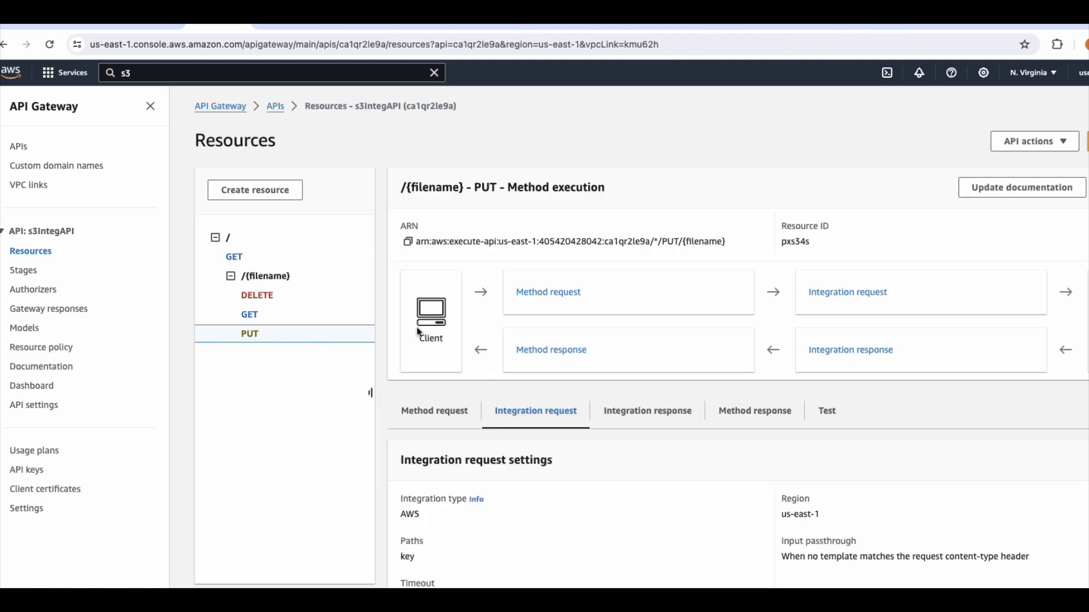
# - Review the integration responses and method responses of the /{filename} PUT method, including header mappings and error status patterns
pyautogui.click(639, 411)
pyautogui.scroll(-10, 639, 415)
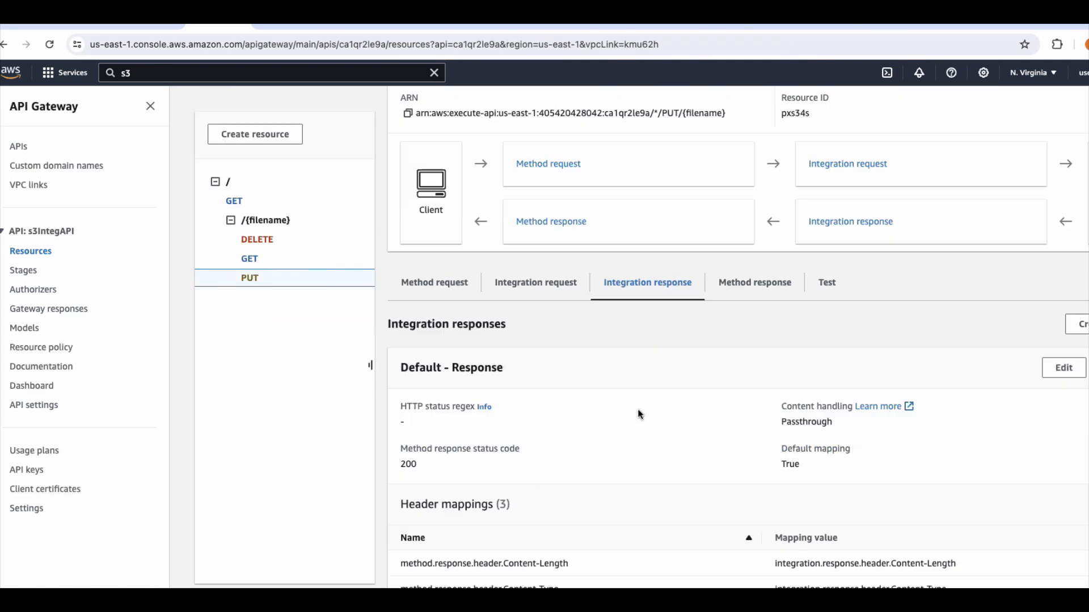
pyautogui.scroll(10, 639, 415)
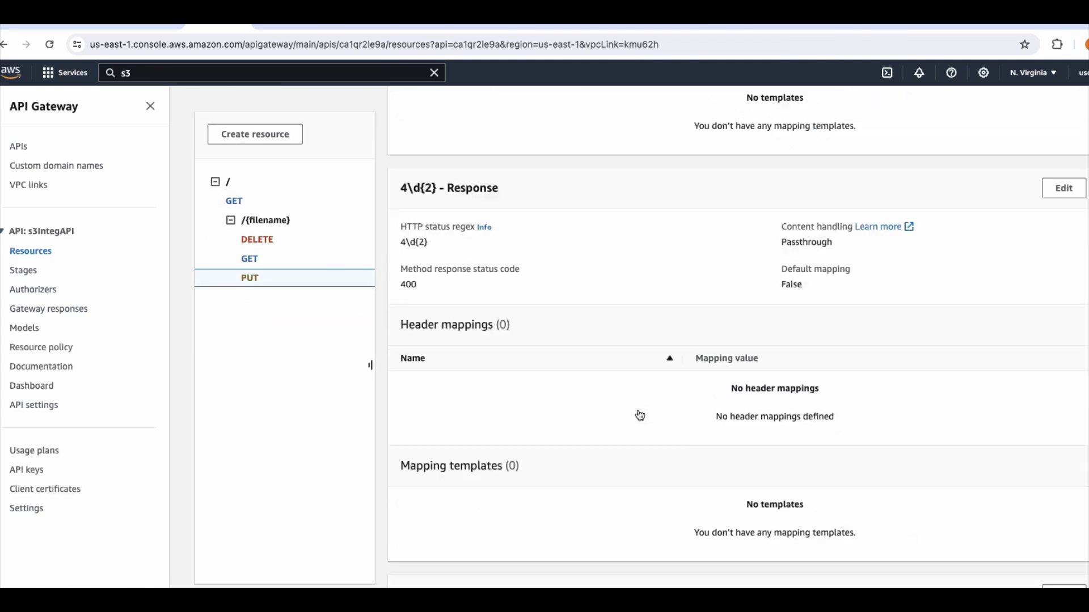
pyautogui.click(756, 111)
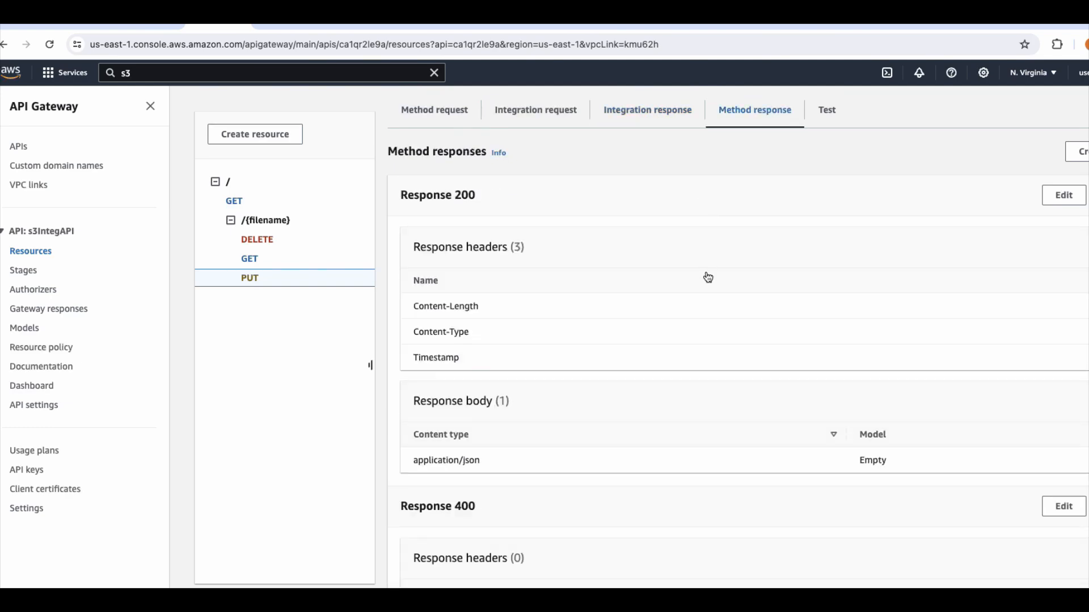
pyautogui.scroll(-8, 709, 274)
pyautogui.scroll(8, 708, 276)
# - Examine the integration request of the /{filename} DELETE method and how its key path parameter is mapped
pyautogui.click(263, 239)
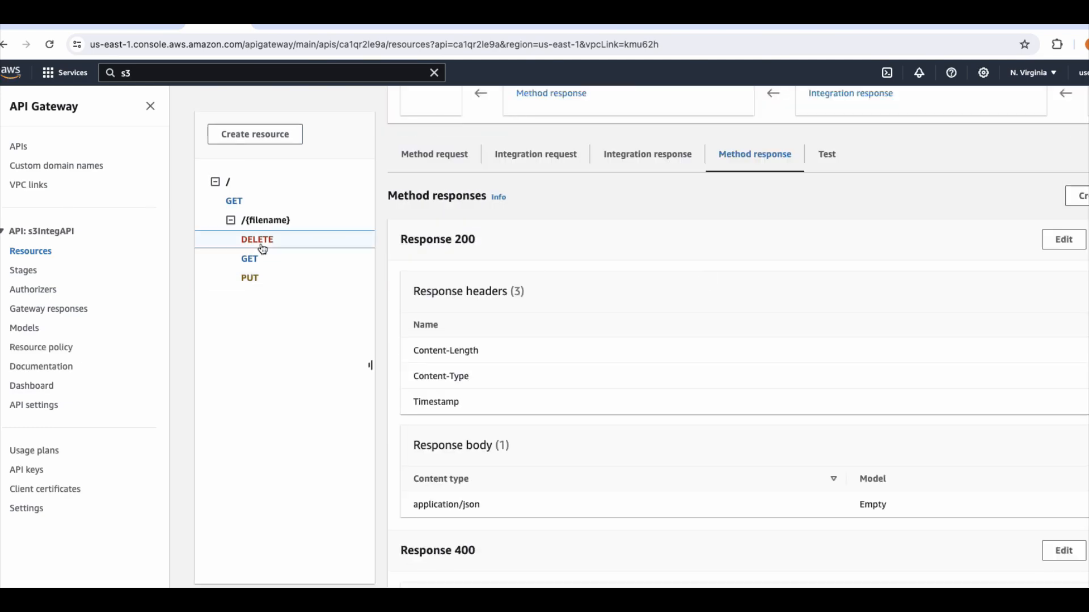
pyautogui.click(536, 156)
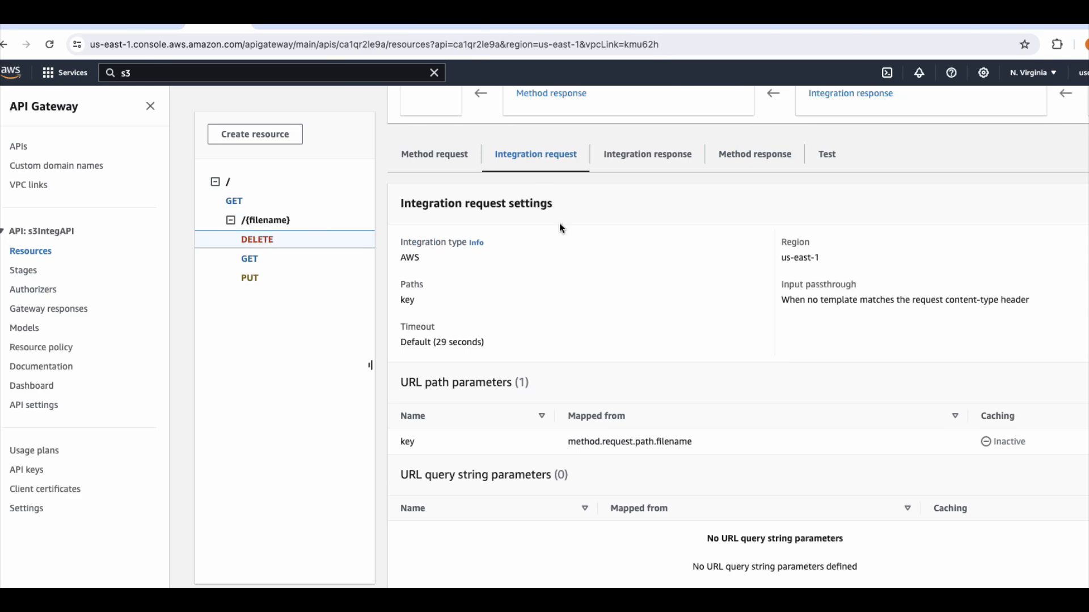
pyautogui.scroll(-5, 598, 369)
pyautogui.scroll(5, 598, 369)
# - Review the integration responses and method responses of the /{filename} DELETE method
pyautogui.click(627, 412)
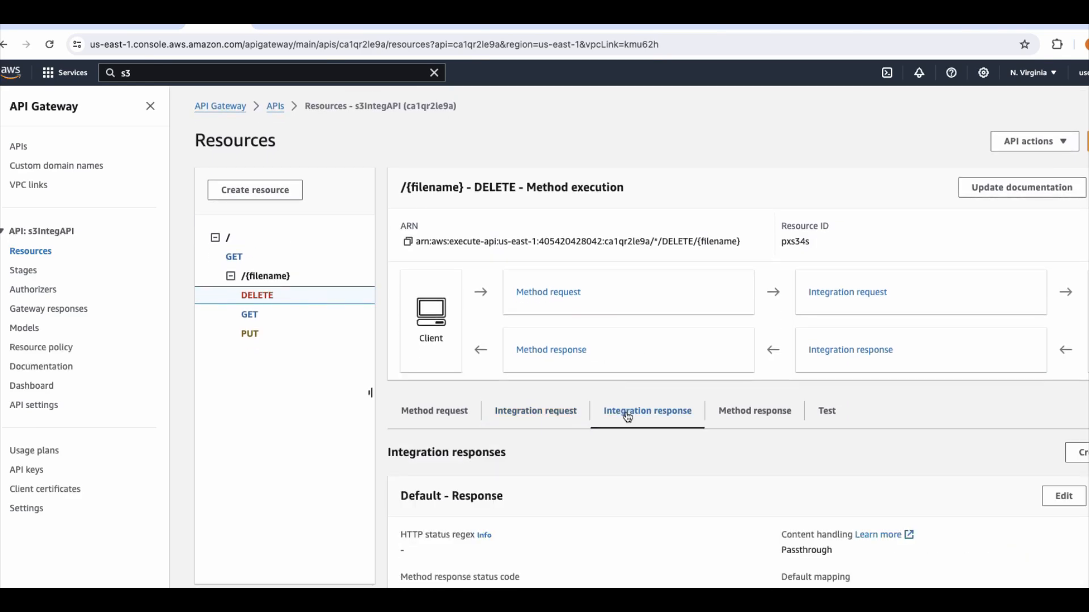
pyautogui.scroll(-8, 625, 410)
pyautogui.scroll(-5, 626, 413)
pyautogui.scroll(10, 626, 414)
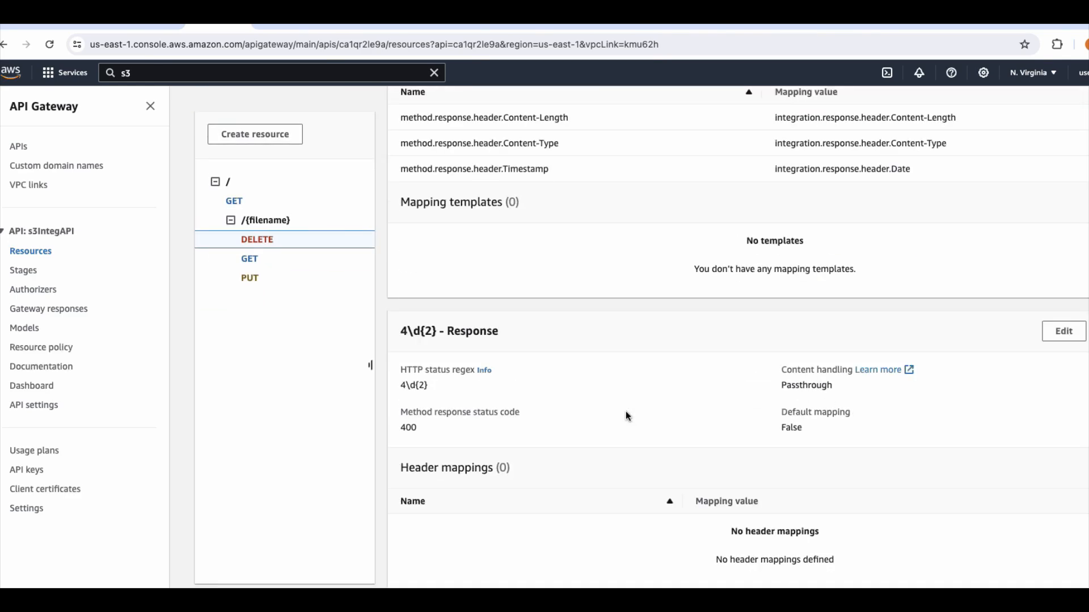
pyautogui.click(743, 290)
pyautogui.scroll(-10, 736, 380)
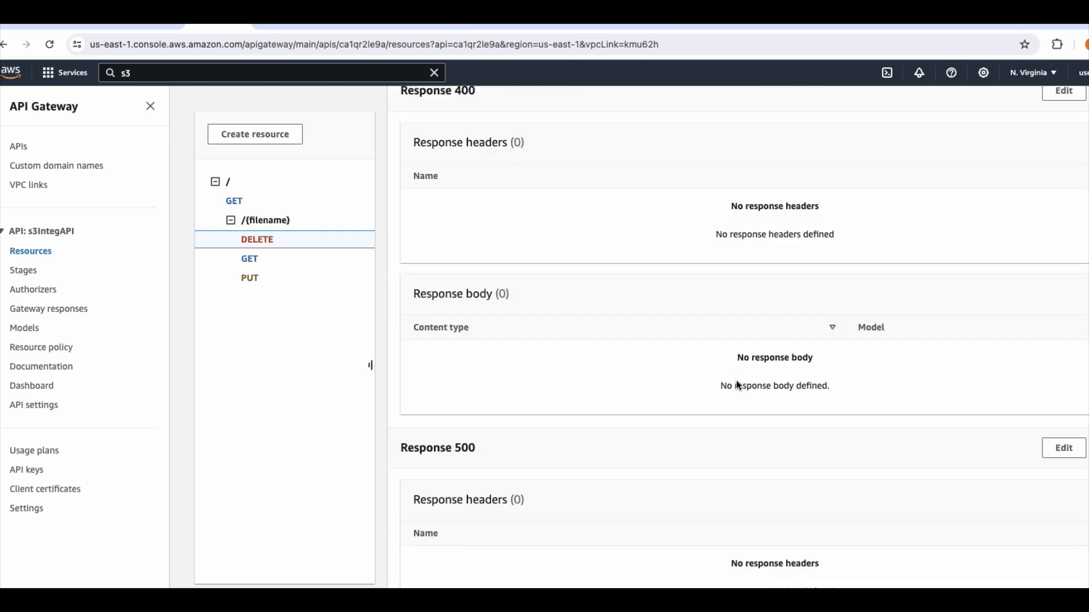
pyautogui.scroll(10, 736, 380)
# - Set the filename path value to sample-file-test1.txt in the test form of the /{filename} PUT method
pyautogui.click(831, 323)
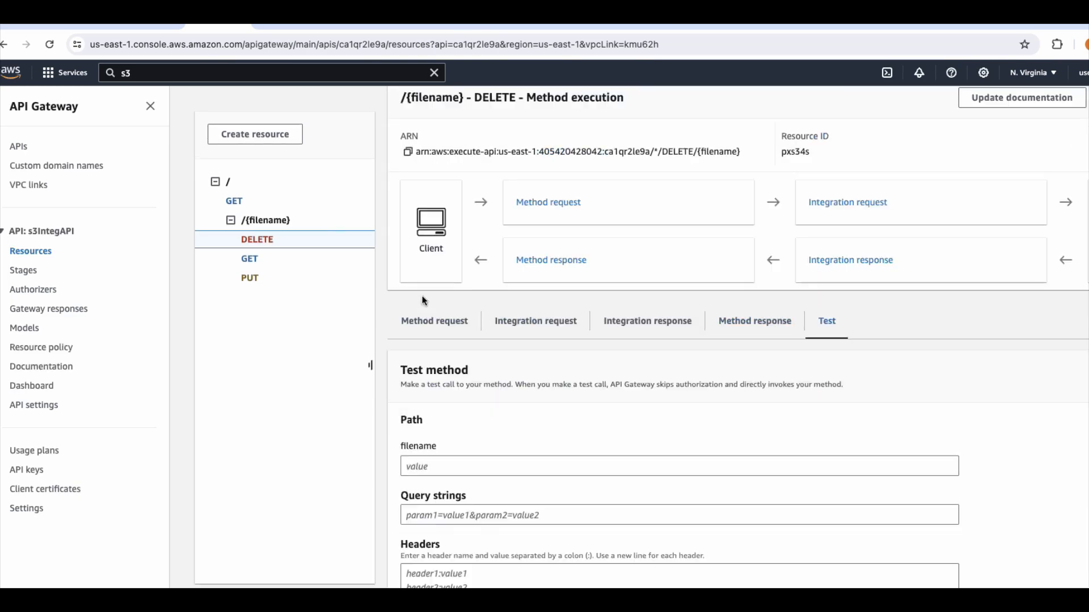
pyautogui.click(251, 280)
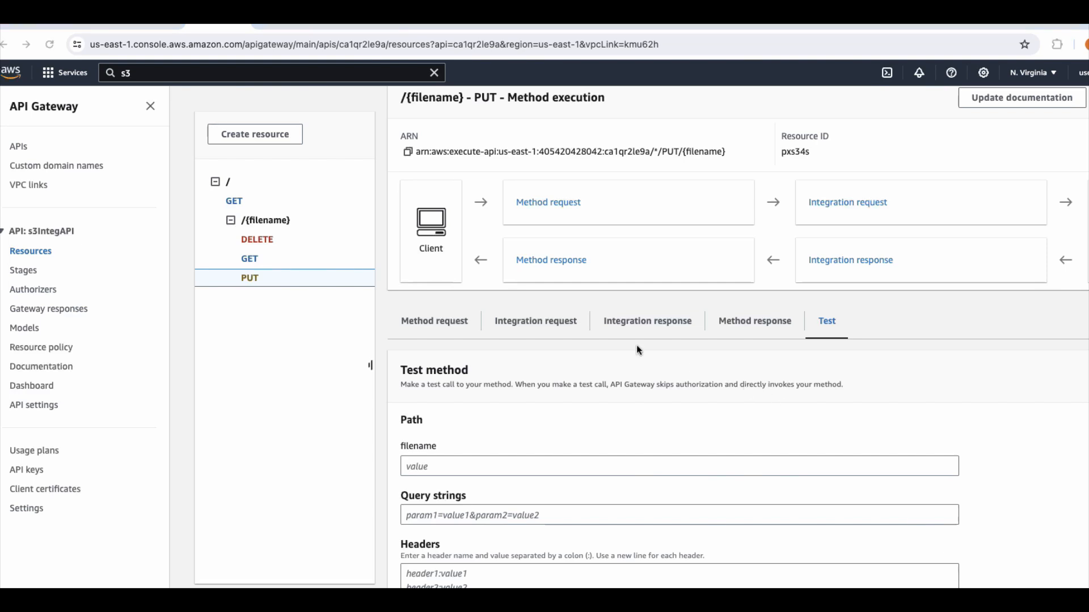
pyautogui.scroll(-2, 737, 393)
pyautogui.scroll(-2, 736, 389)
pyautogui.click(482, 275)
pyautogui.write('sample')
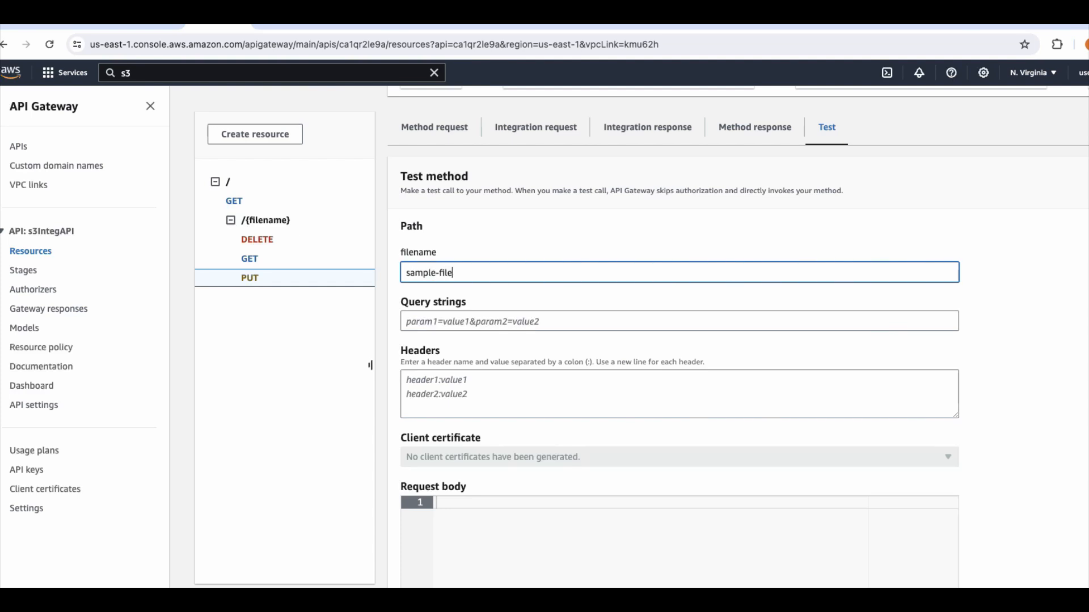
pyautogui.write('-file-test1.txt')
# - Enter "This is a sample file" as the request body and run the PUT method test
pyautogui.scroll(-3, 526, 344)
pyautogui.click(515, 392)
pyautogui.write('Tj')
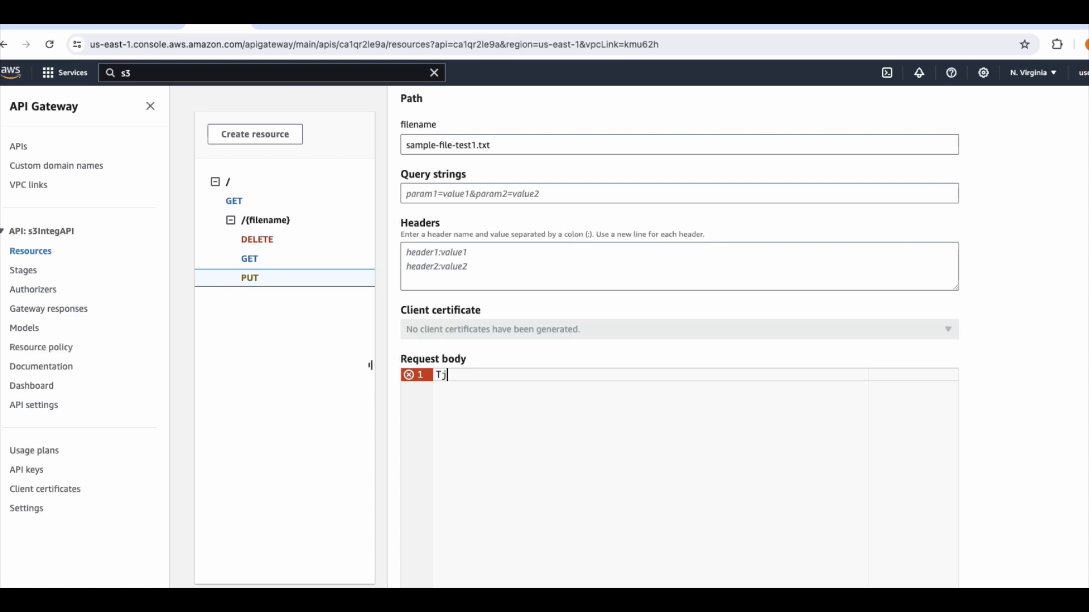
pyautogui.write('his is a sample file')
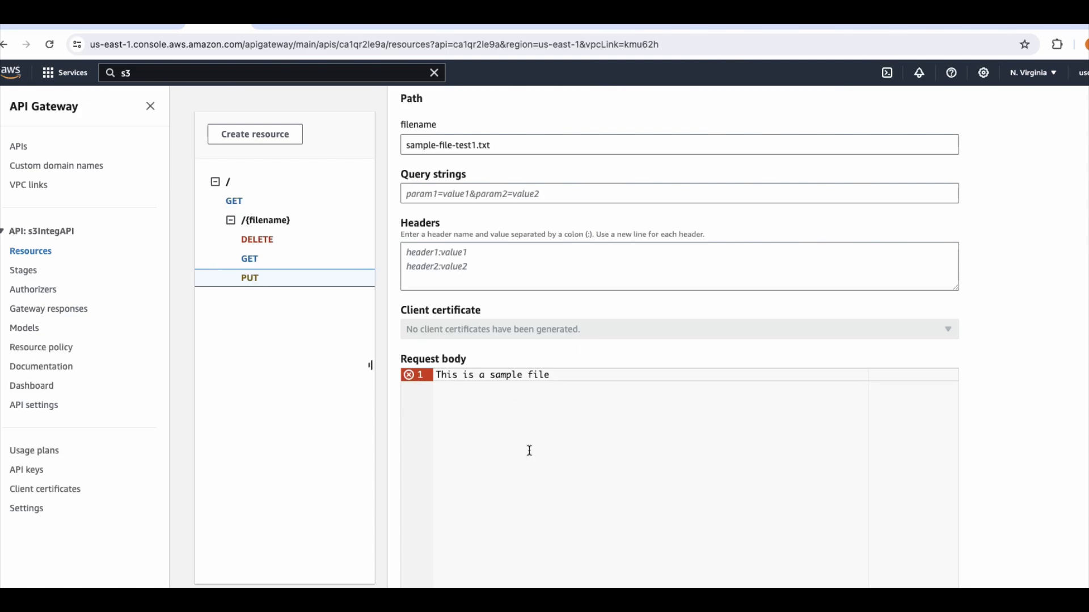
pyautogui.scroll(-3, 530, 451)
pyautogui.click(429, 561)
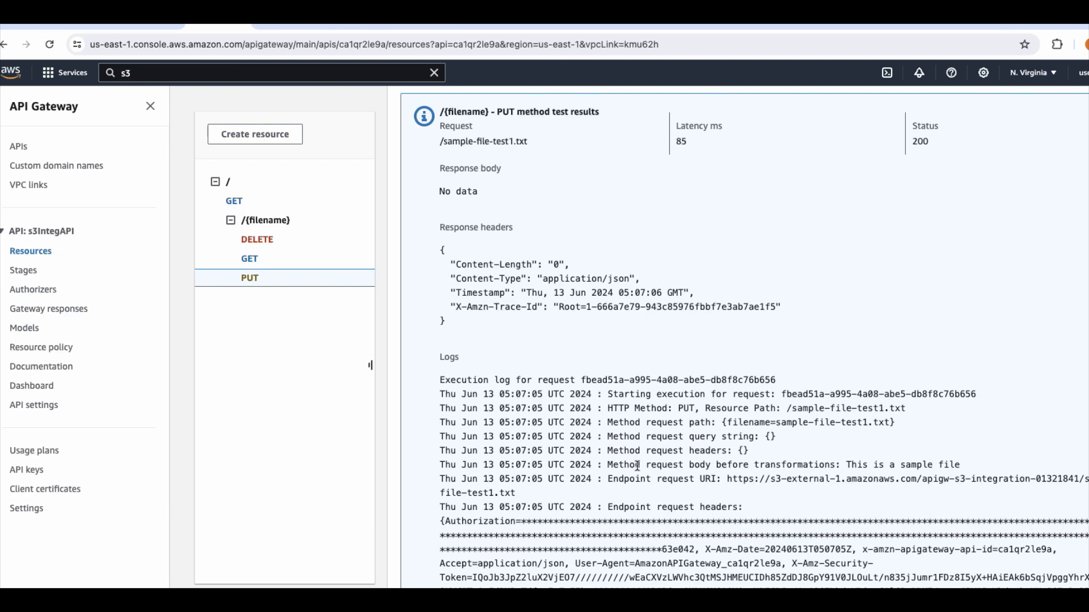
# - Review the PUT test results, covering the status, response headers and execution log
pyautogui.scroll(4, 638, 466)
pyautogui.scroll(-3, 639, 465)
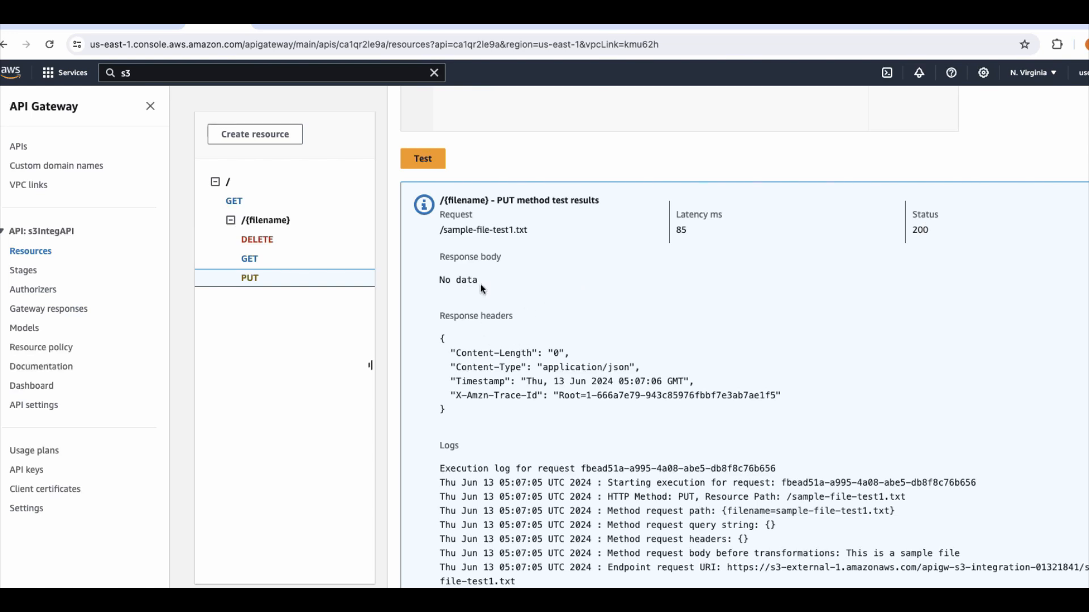
pyautogui.scroll(-6, 480, 284)
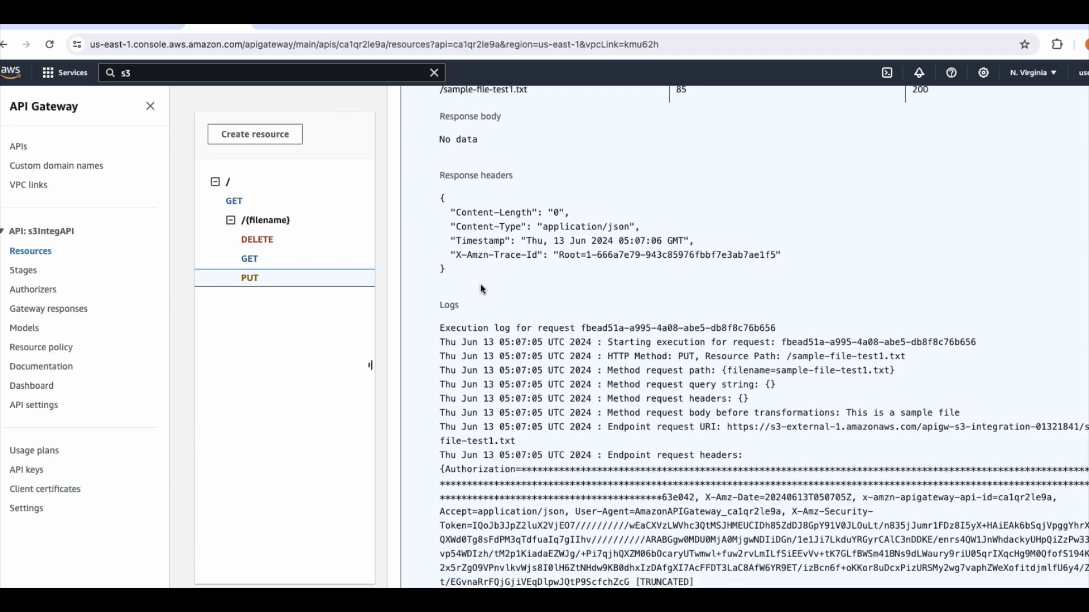
pyautogui.scroll(-2, 481, 284)
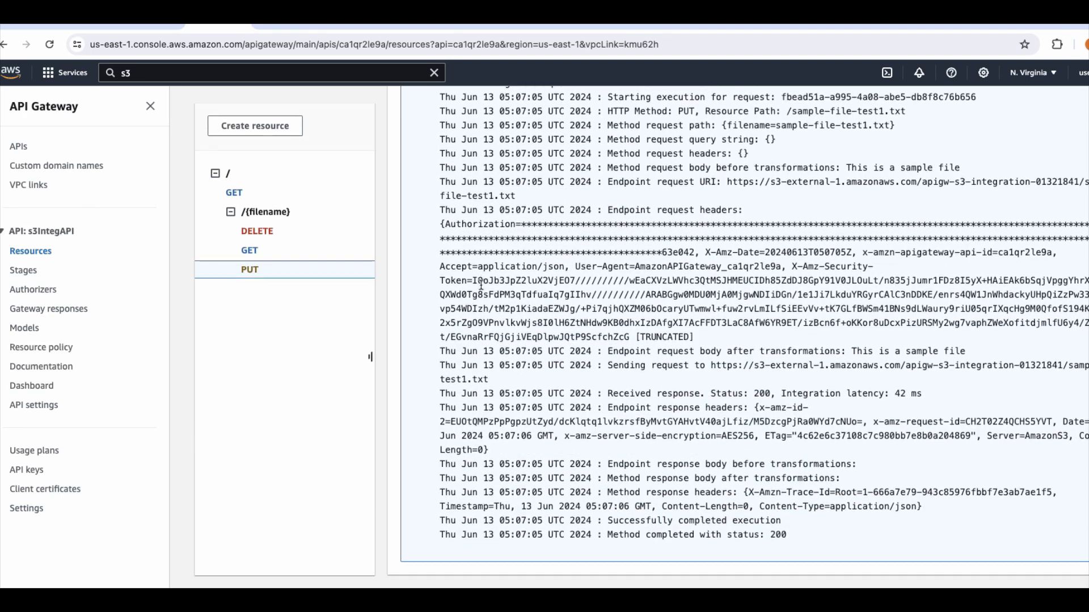
# - Switch to the S3 console and reload the object list of the apigw-s3-integration-01321841 bucket
pyautogui.click(285, 26)
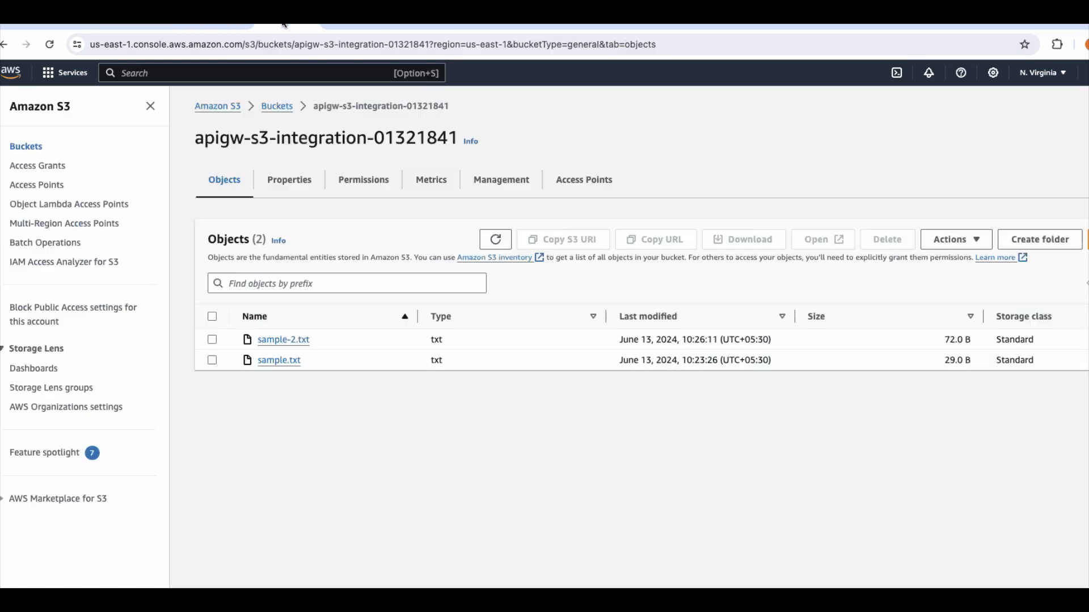
pyautogui.click(277, 106)
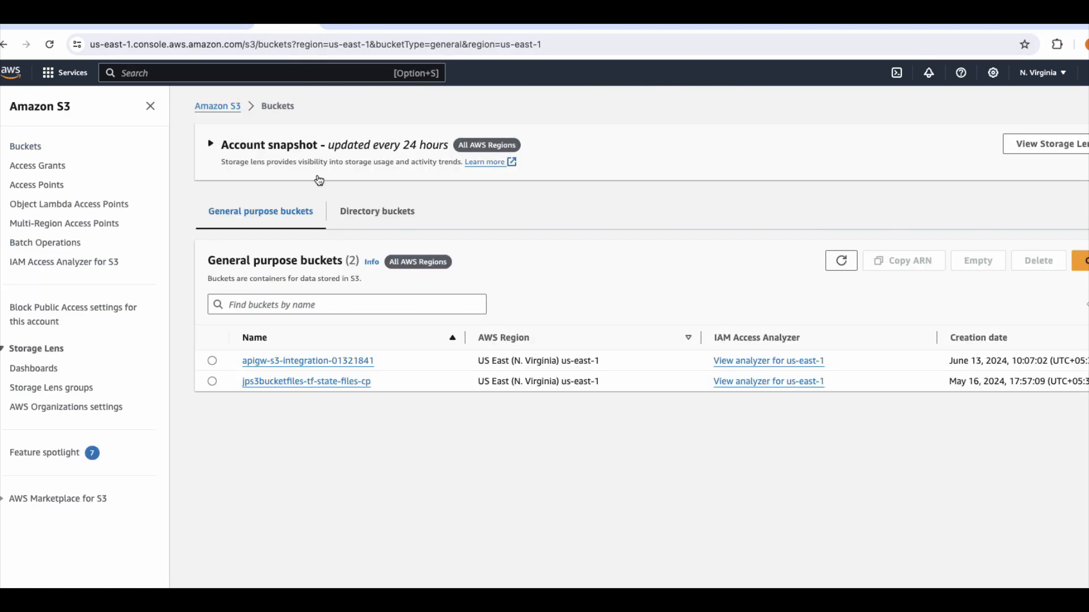
pyautogui.click(317, 364)
pyautogui.click(487, 247)
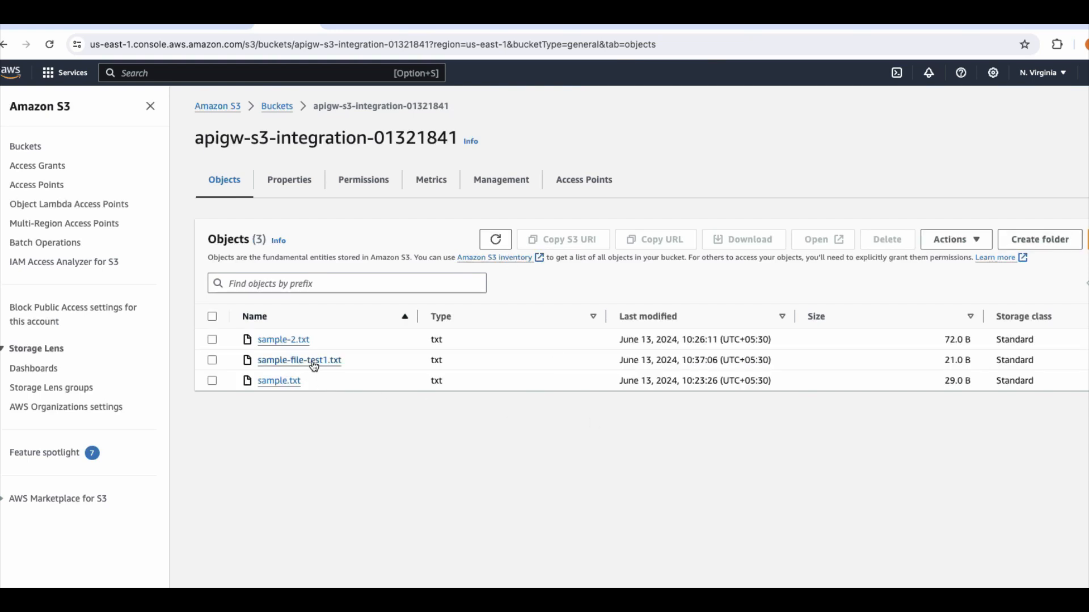
# - Inspect the object details of sample-file-test1.txt and return to the bucket's object list
pyautogui.click(319, 363)
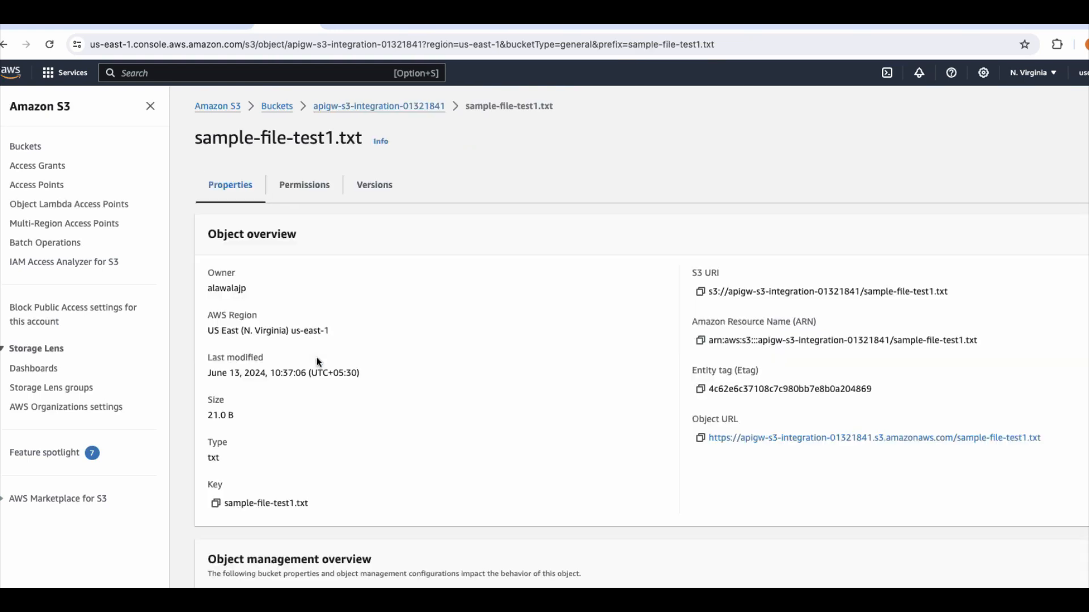
pyautogui.scroll(-10, 319, 363)
pyautogui.scroll(10, 316, 362)
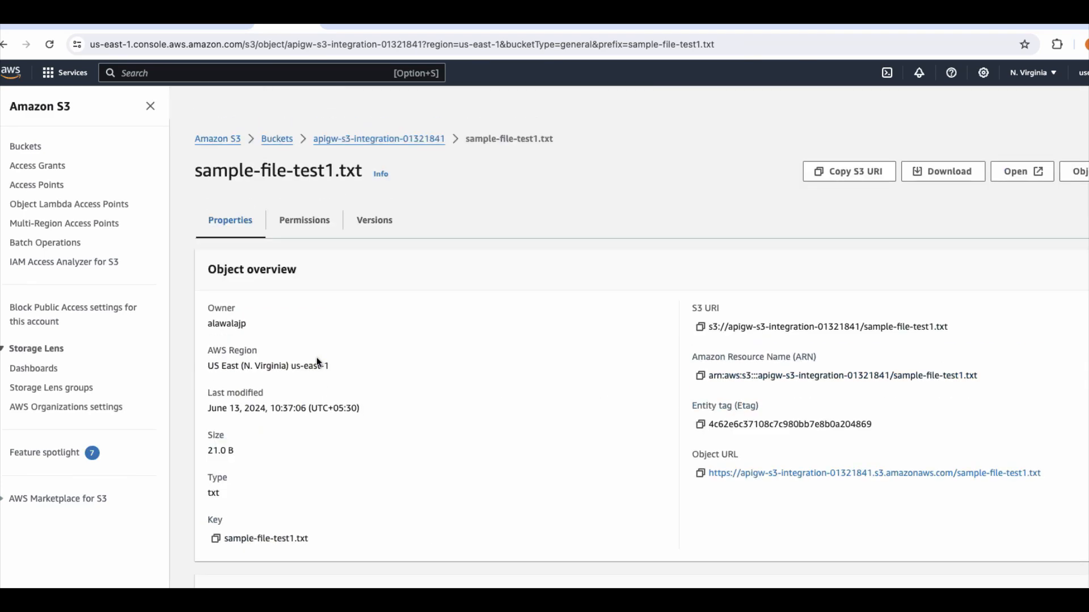
pyautogui.click(352, 105)
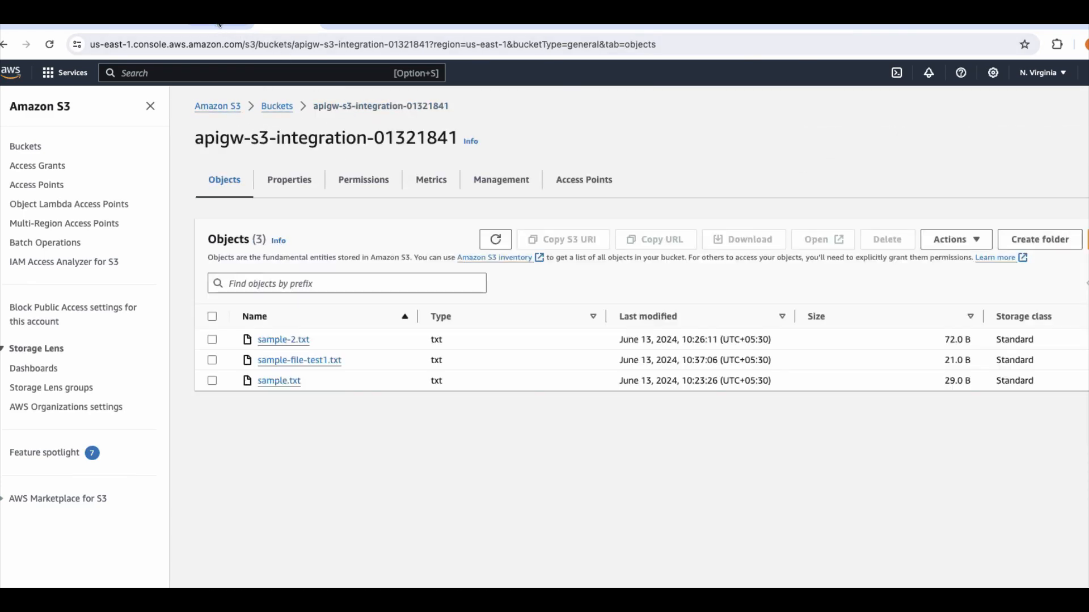
# - Back in API Gateway, test the /{filename} GET method with sample-file-test2.txt as the filename
pyautogui.click(223, 27)
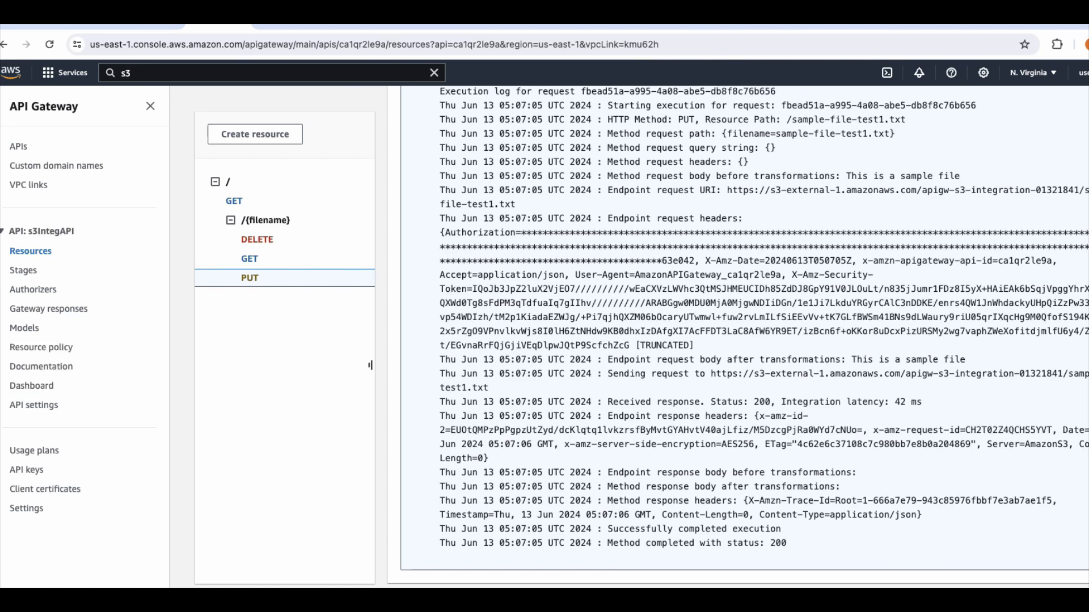
pyautogui.click(250, 260)
pyautogui.click(488, 341)
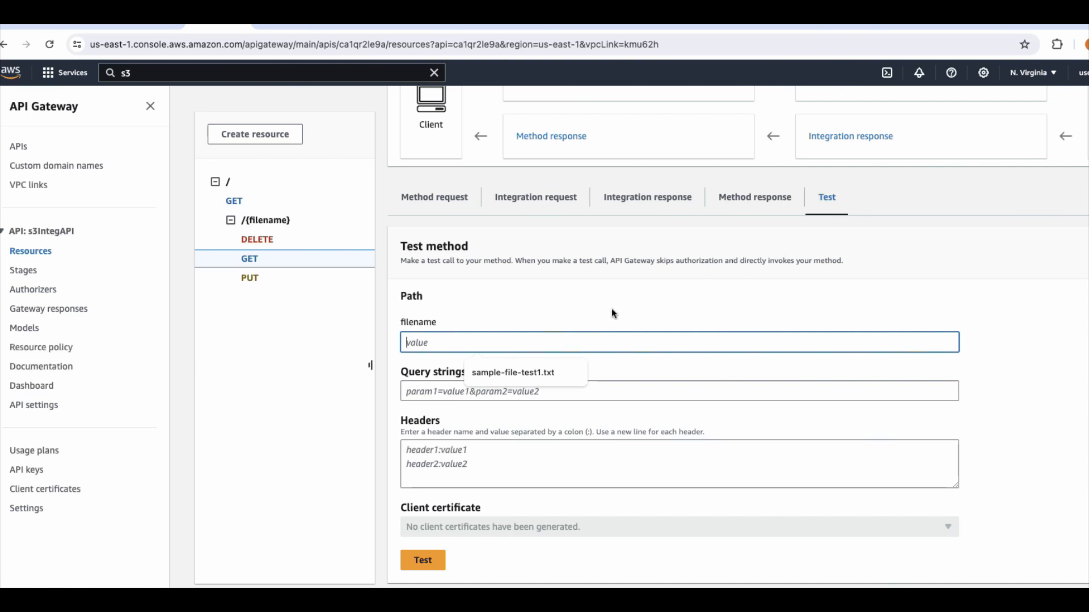
pyautogui.write('sample-file-test2')
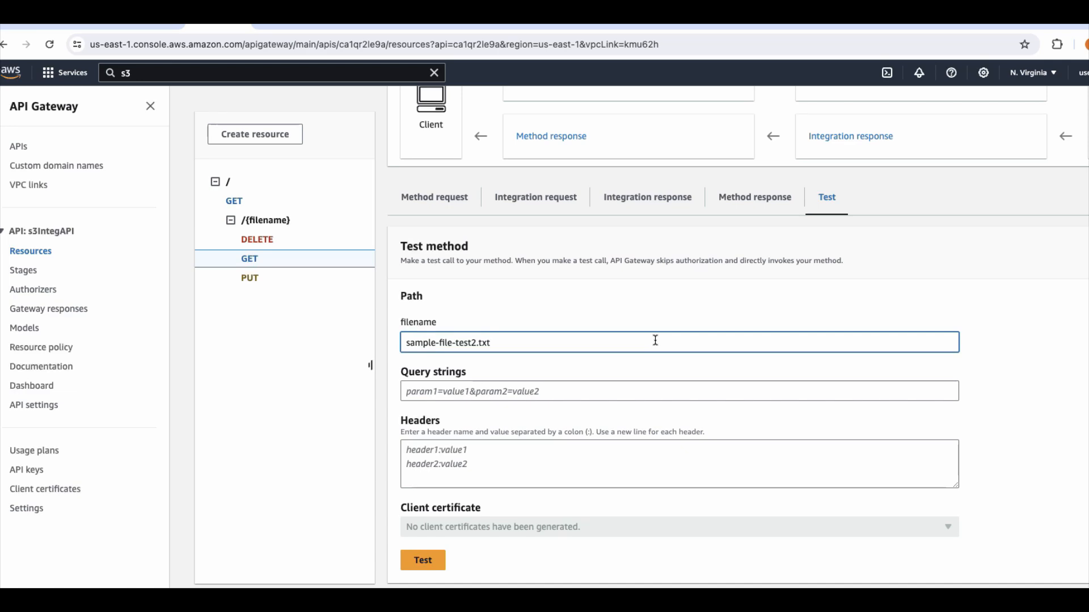
pyautogui.click(429, 565)
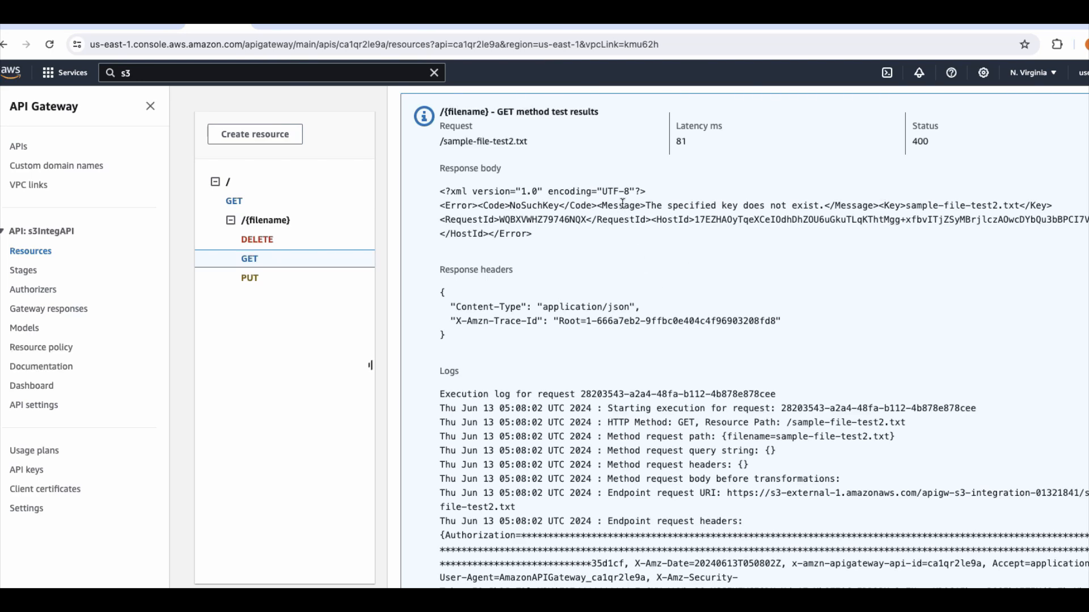
# - Examine the error message in the GET test's response body
pyautogui.moveTo(623, 203); pyautogui.dragTo(800, 217)
pyautogui.click(759, 241)
pyautogui.scroll(10, 760, 240)
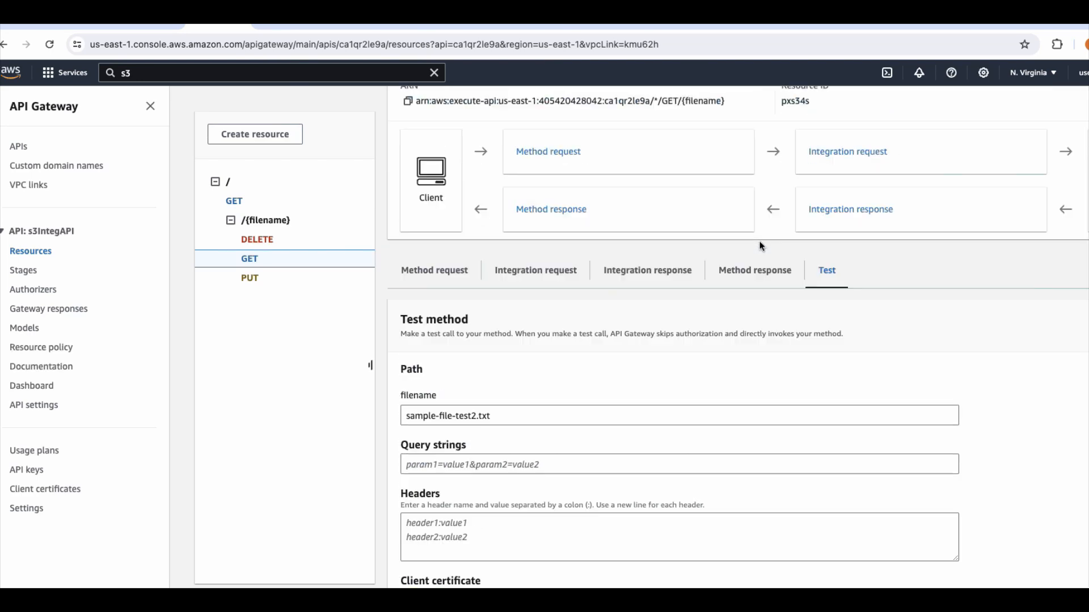
# - Test the /{filename} GET method again with sample-file-test1.txt as the filename and check the response body
pyautogui.click(475, 461)
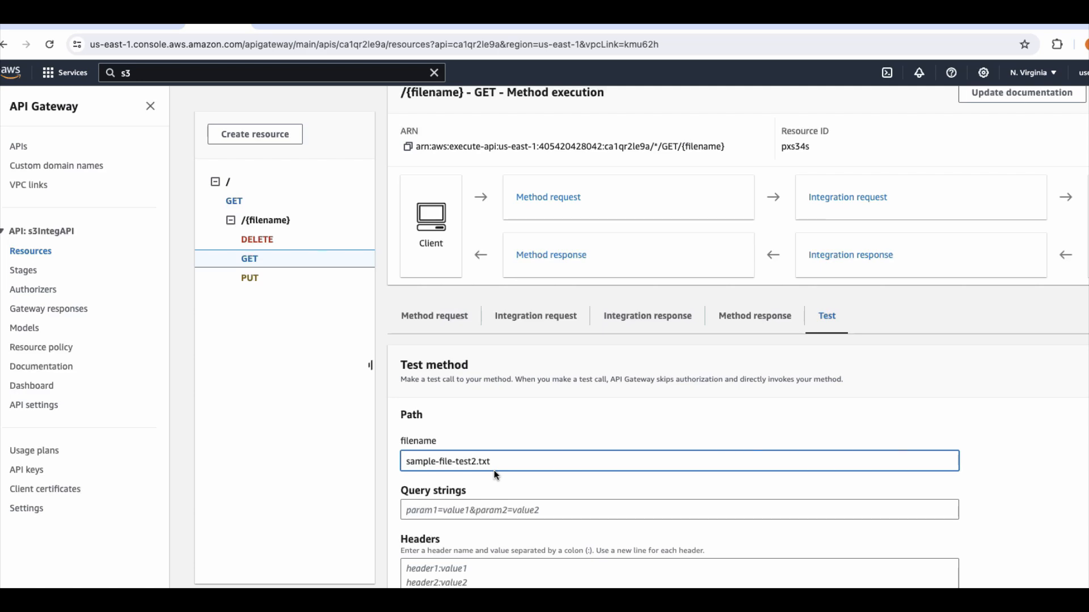
pyautogui.scroll(-10, 525, 536)
pyautogui.scroll(-1, 525, 536)
pyautogui.click(427, 139)
pyautogui.scroll(-2, 658, 355)
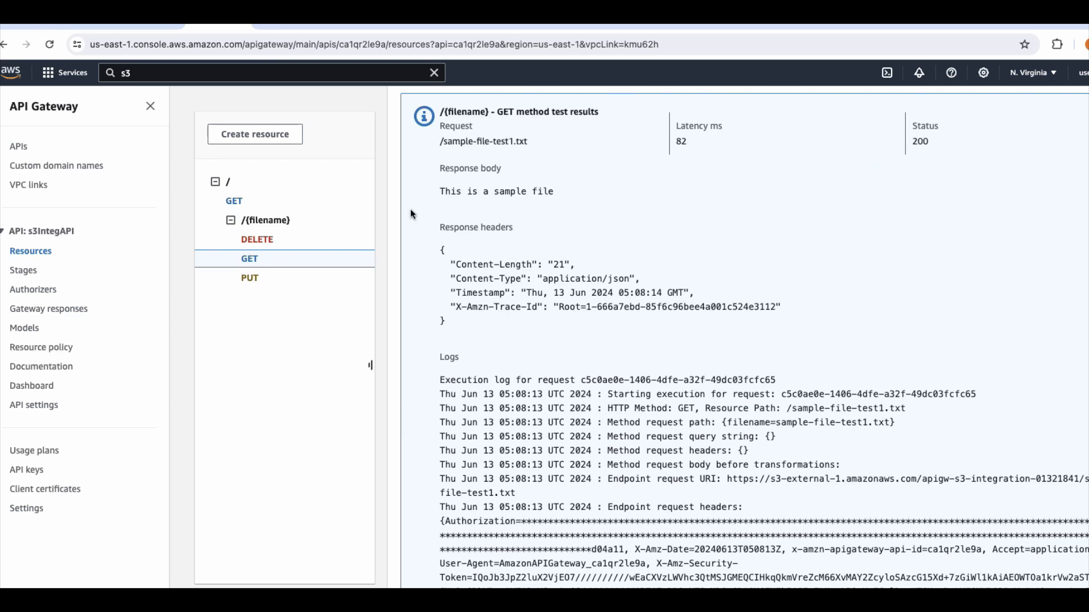
pyautogui.tripleClick(486, 192)
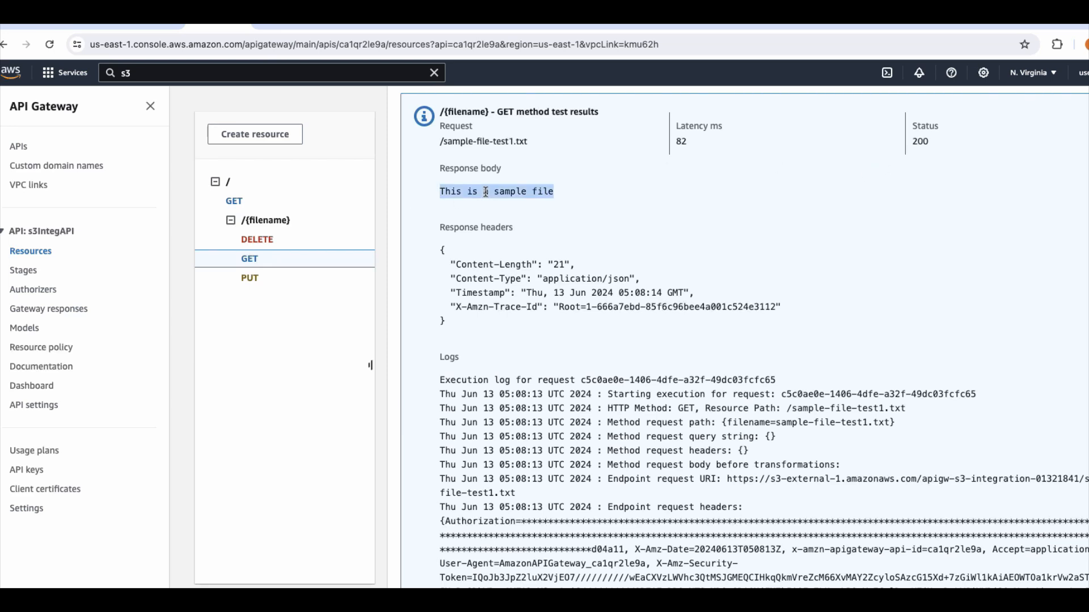
pyautogui.scroll(5, 485, 191)
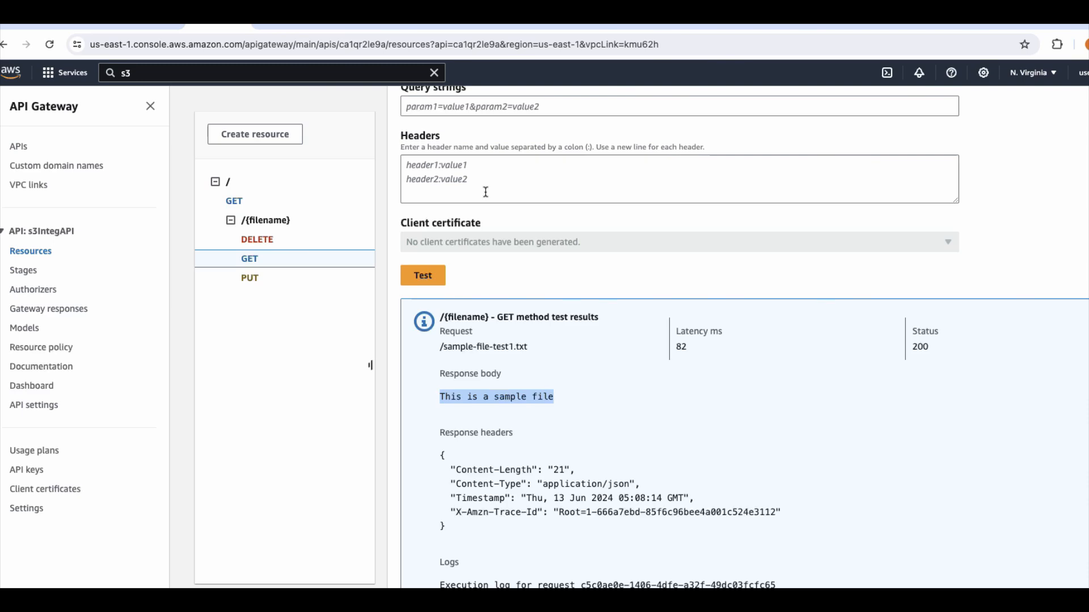
pyautogui.scroll(-8, 485, 192)
# - Look through the test forms of the /{filename} PUT, GET and DELETE methods
pyautogui.click(252, 278)
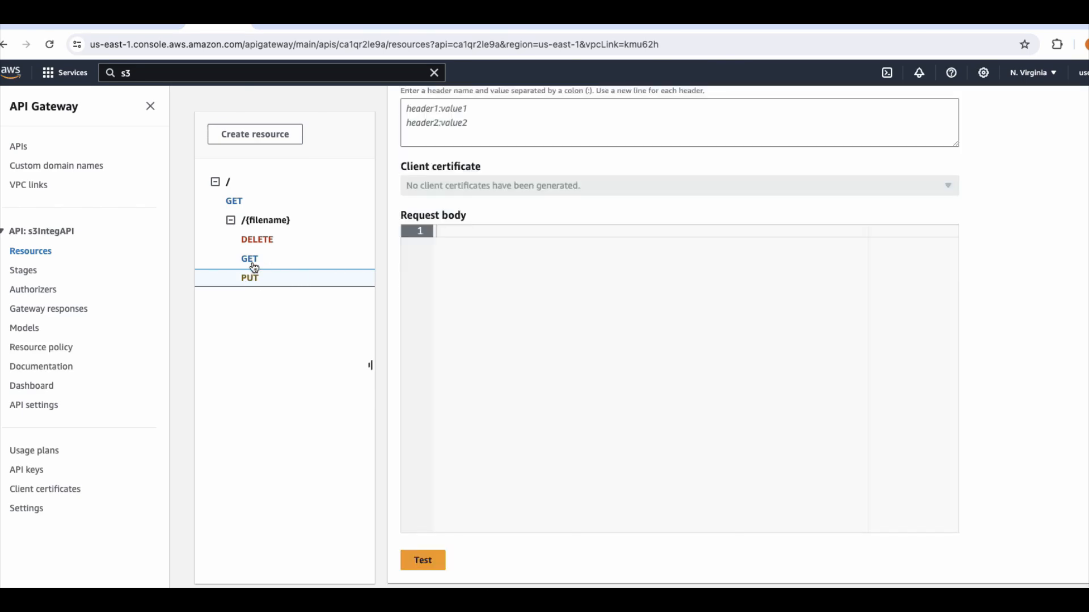
pyautogui.click(252, 264)
pyautogui.click(269, 241)
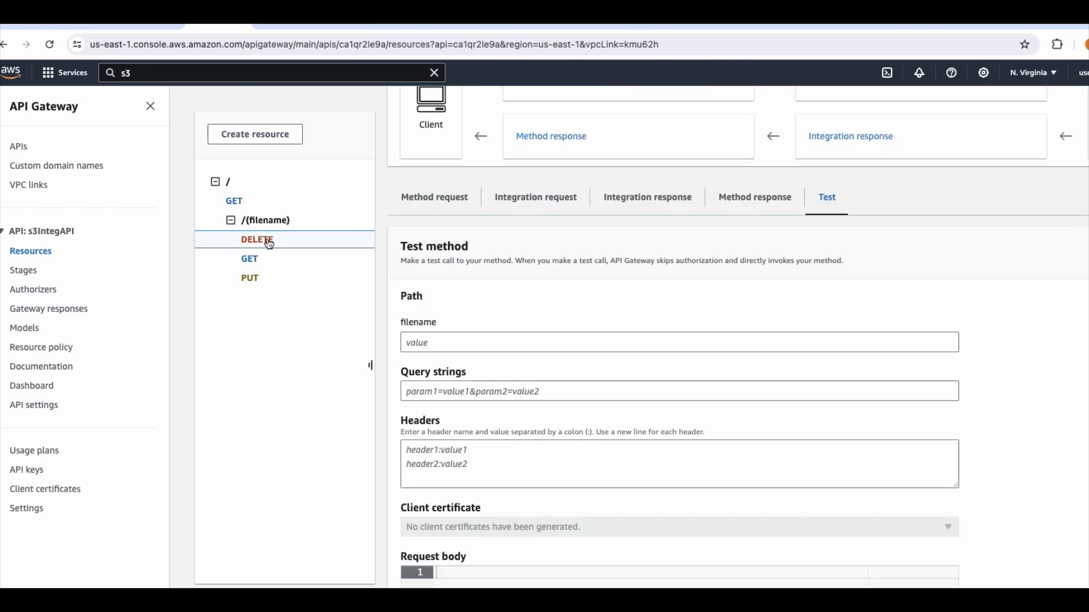
pyautogui.scroll(3, 395, 332)
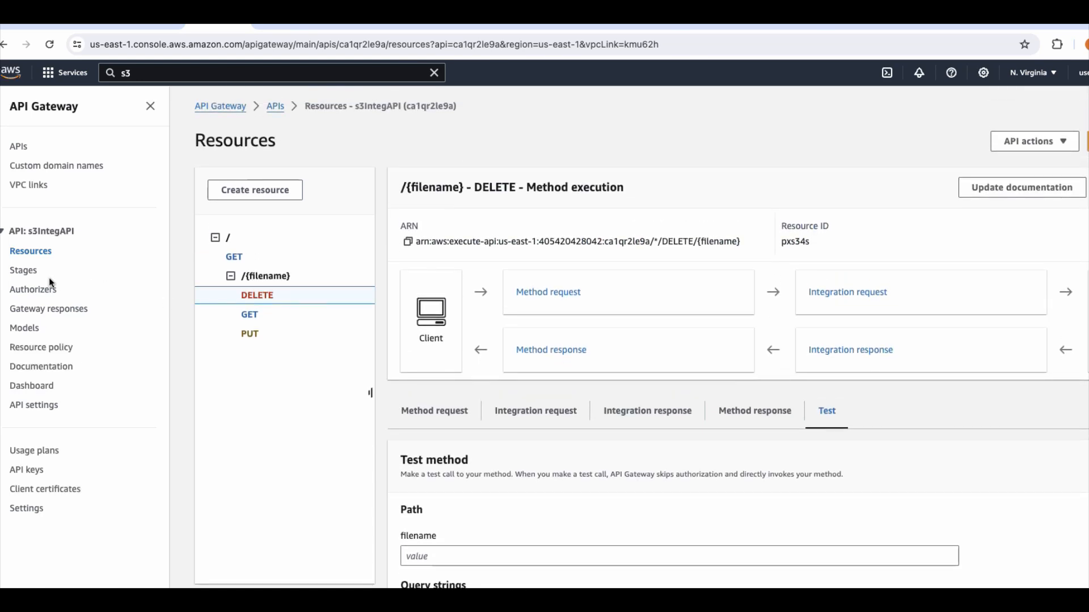
# - Expand the dev stage down to the /{filename} methods and view the invoke URLs of GET and PUT
pyautogui.click(34, 277)
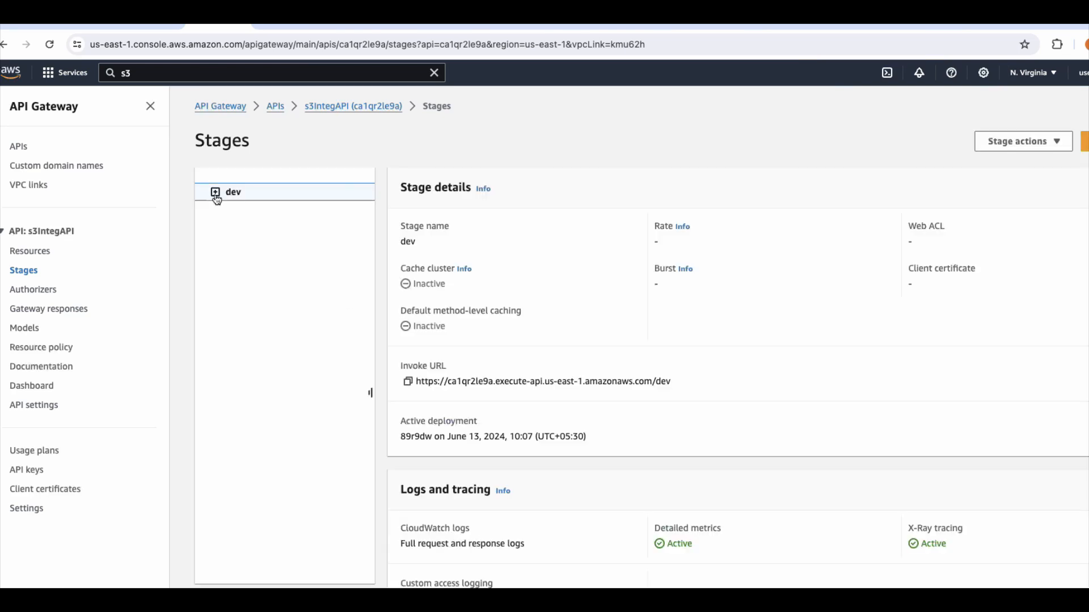
pyautogui.click(215, 192)
pyautogui.click(228, 212)
pyautogui.click(245, 250)
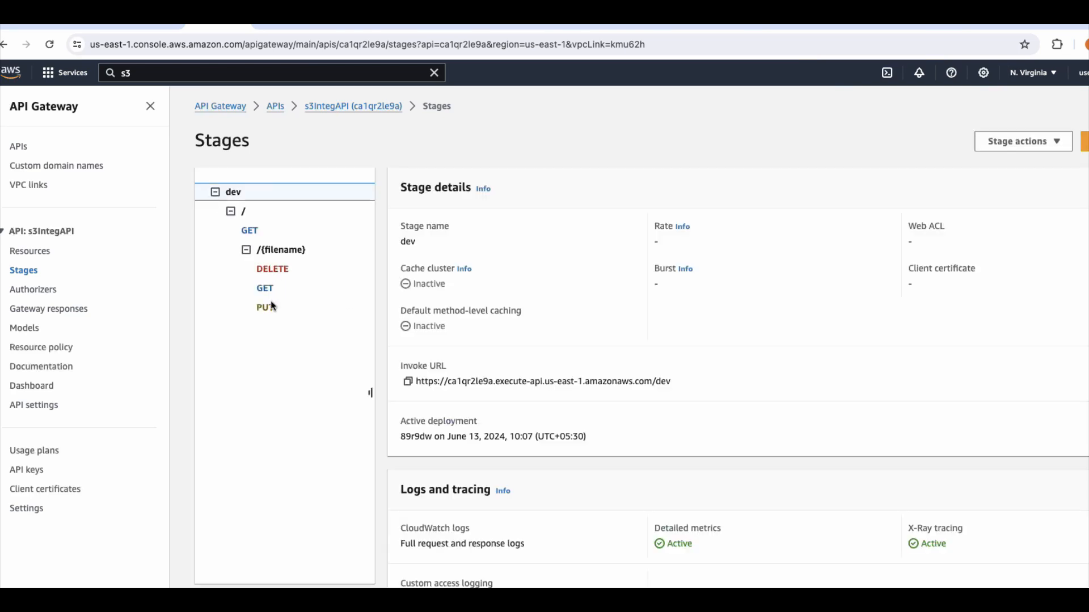
pyautogui.click(272, 293)
pyautogui.click(270, 311)
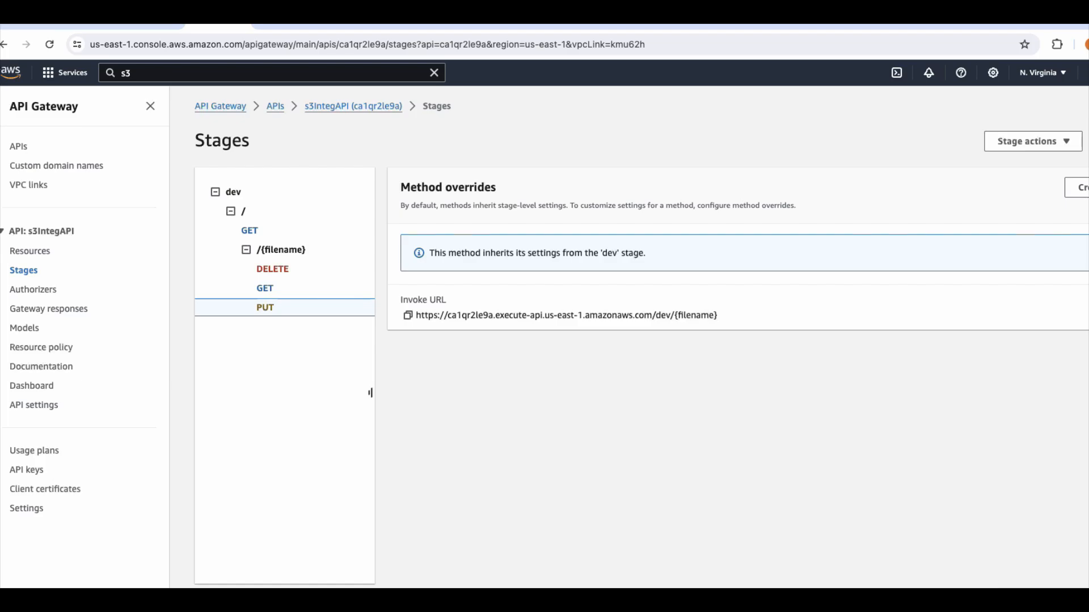
# - Switch to Cursor and run the lab notes' commands that export and echo rest_api_dev_invoke_url in the terminal
pyautogui.press('super+Tab')
pyautogui.moveTo(574, 250); pyautogui.dragTo(348, 234)
pyautogui.press('super+c')
pyautogui.click(573, 488)
pyautogui.press('super+v')
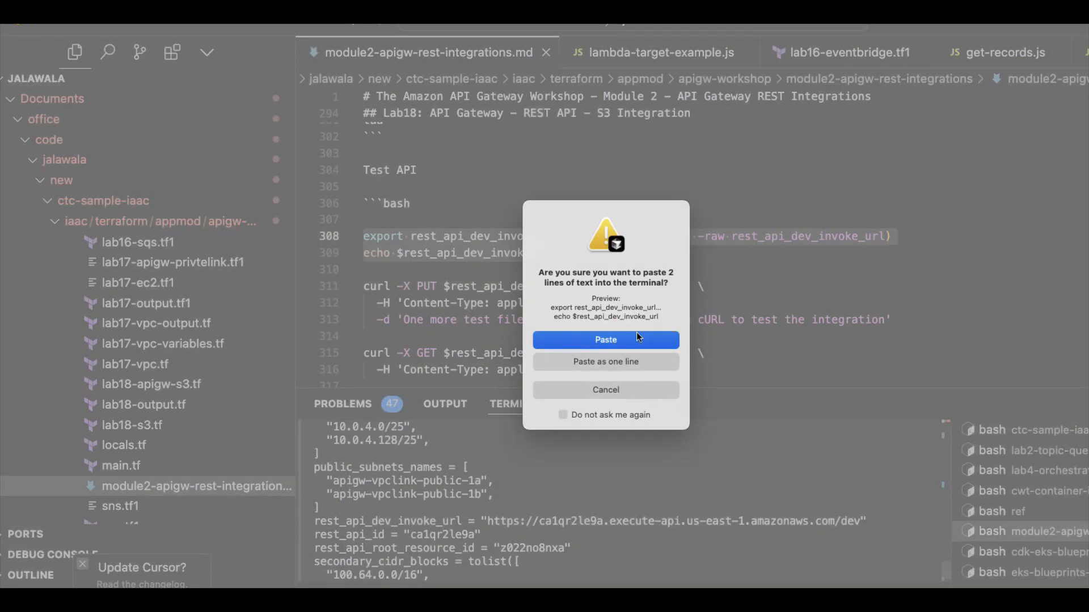
pyautogui.click(637, 339)
pyautogui.press('Return')
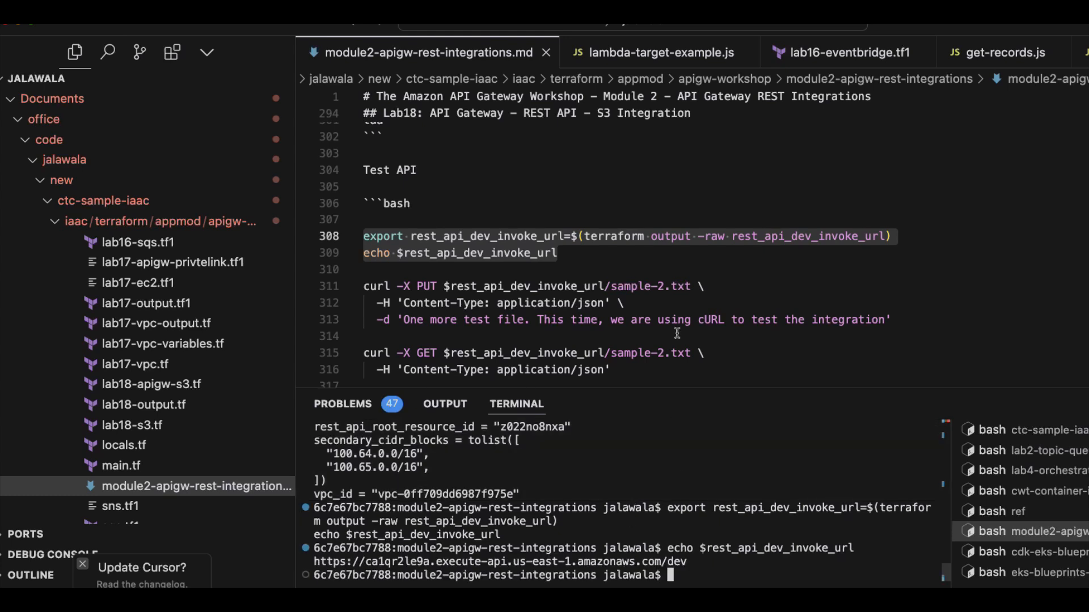
# - Change the file name in the notes' curl PUT command to sample-4.txt and run that command in the terminal
pyautogui.click(707, 268)
pyautogui.click(666, 286)
pyautogui.press('BackSpace')
pyautogui.write('4')
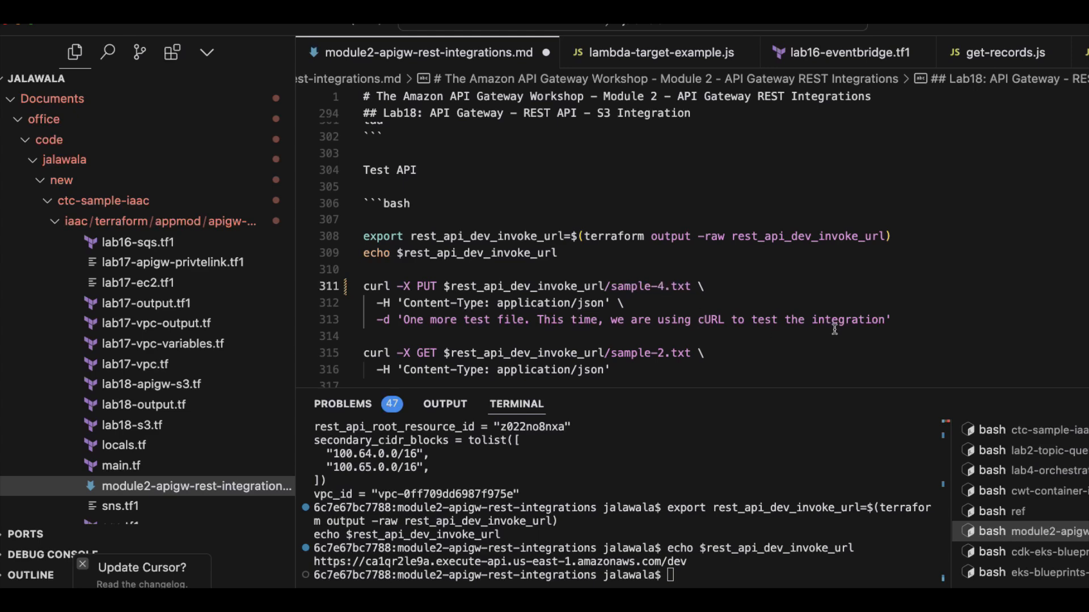
pyautogui.moveTo(898, 320); pyautogui.dragTo(356, 288)
pyautogui.press('super+c')
pyautogui.click(605, 538)
pyautogui.press('super+v')
pyautogui.press('Return')
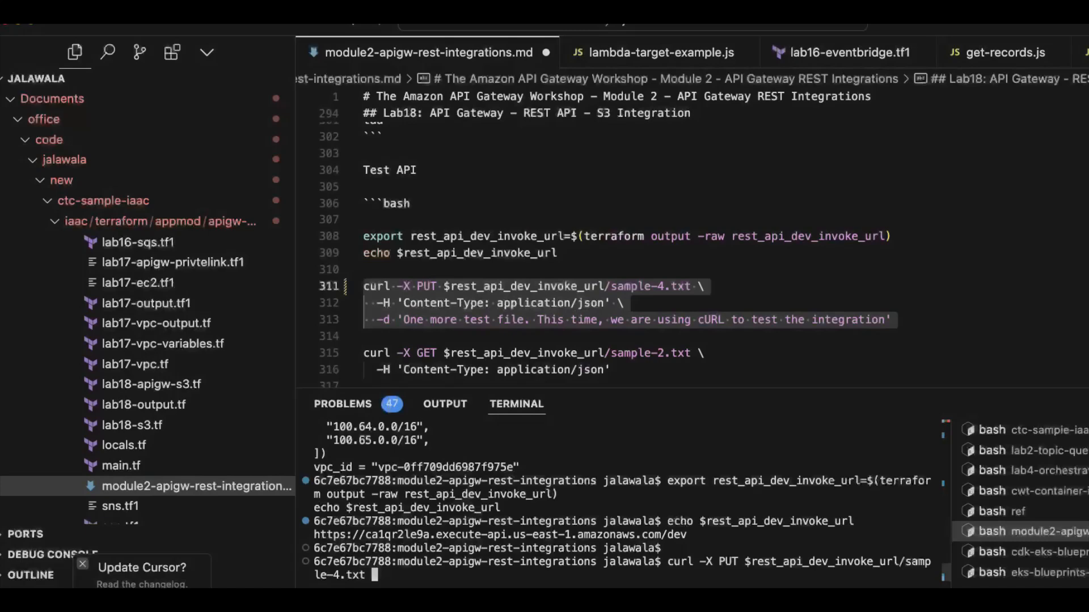
pyautogui.press('Return')
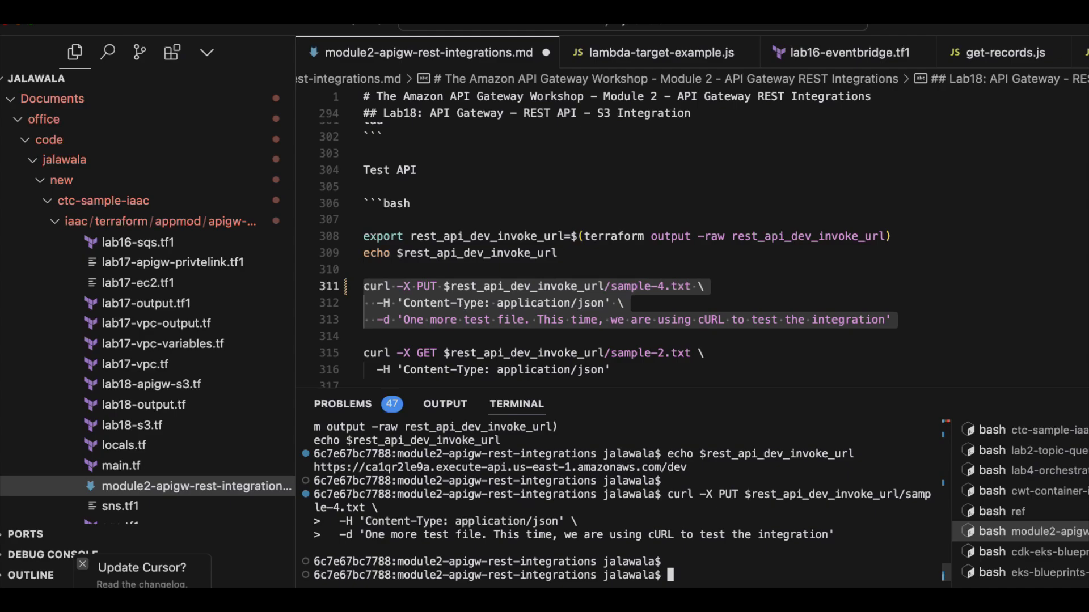
# - Switch to the S3 console in the browser and reload the bucket's object list to check for sample-4.txt
pyautogui.press('super+Tab')
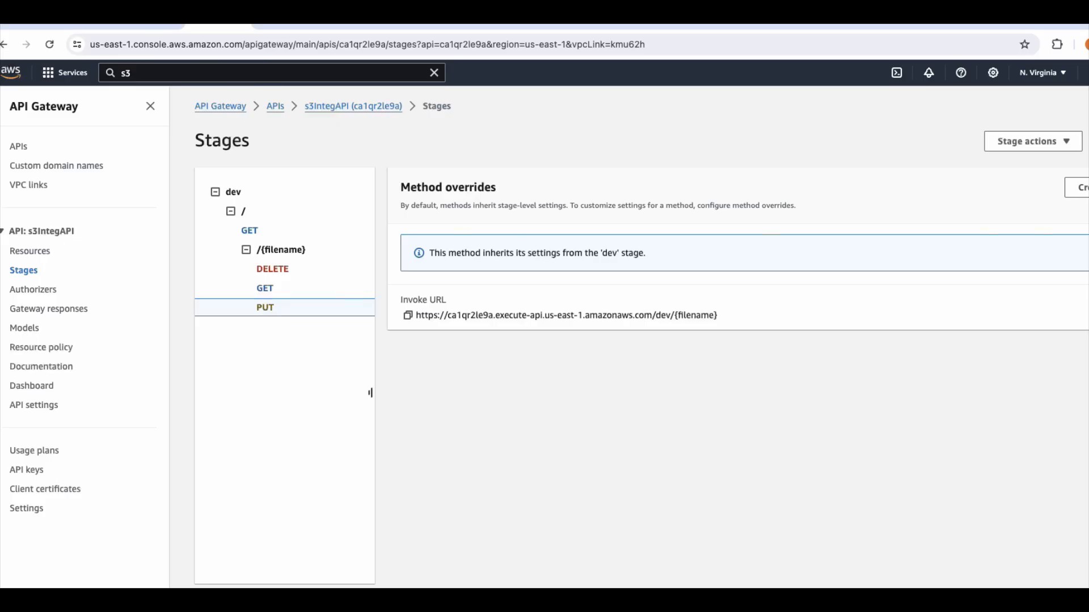
pyautogui.click(289, 25)
pyautogui.click(495, 239)
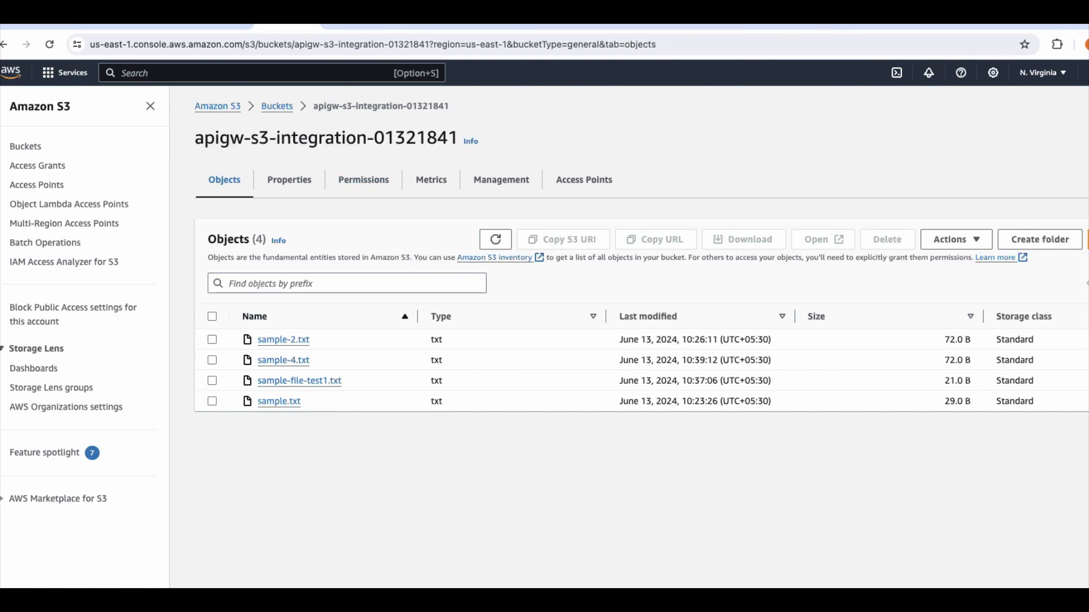
# - Back in Cursor, change the curl GET command's file name to sample-4.txt and run it in the terminal
pyautogui.press('super+Tab')
pyautogui.click(666, 354)
pyautogui.press('BackSpace')
pyautogui.write('4')
pyautogui.scroll(-2, 671, 363)
pyautogui.moveTo(634, 332); pyautogui.dragTo(364, 305)
pyautogui.click(646, 543)
pyautogui.press('super+v')
pyautogui.press('Return')
pyautogui.press('Return')
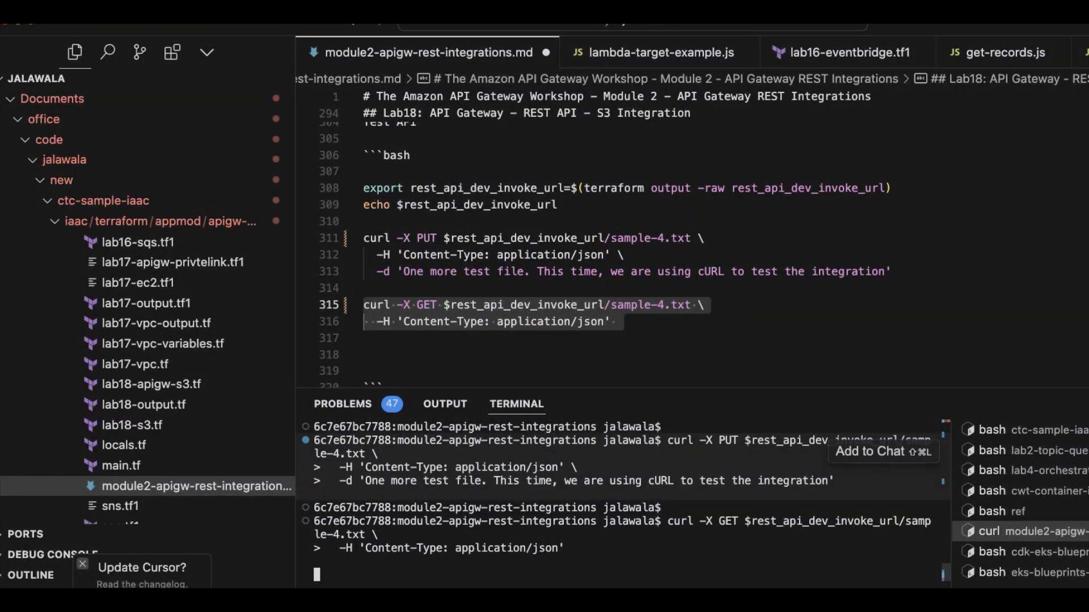